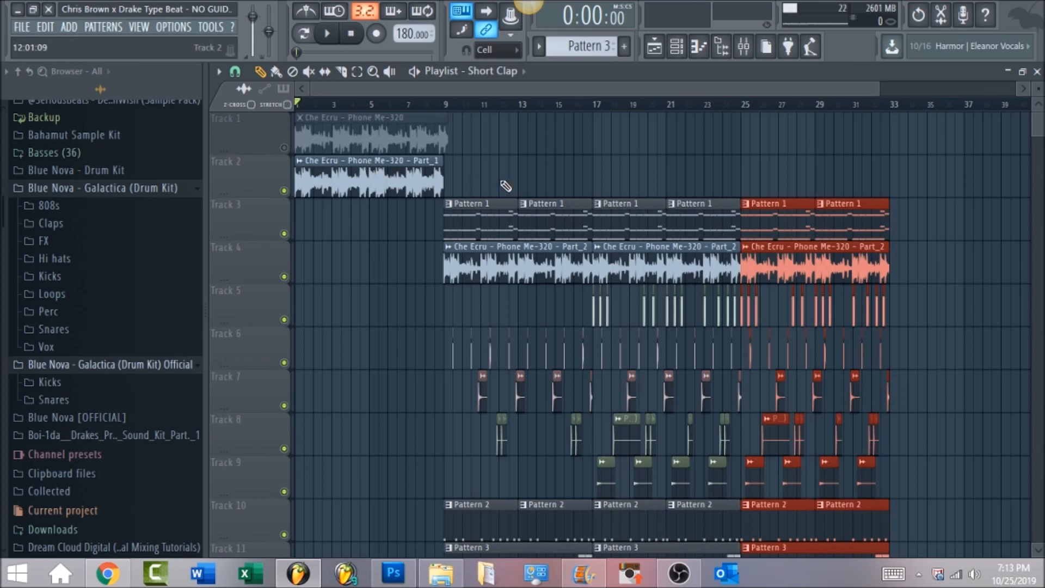
# Open the sample settings of the Che Ecru - Phone Me-320 - Part_1 clip and examine its time-stretching pitch
pyautogui.moveTo(878, 89); pyautogui.dragTo(669, 80)
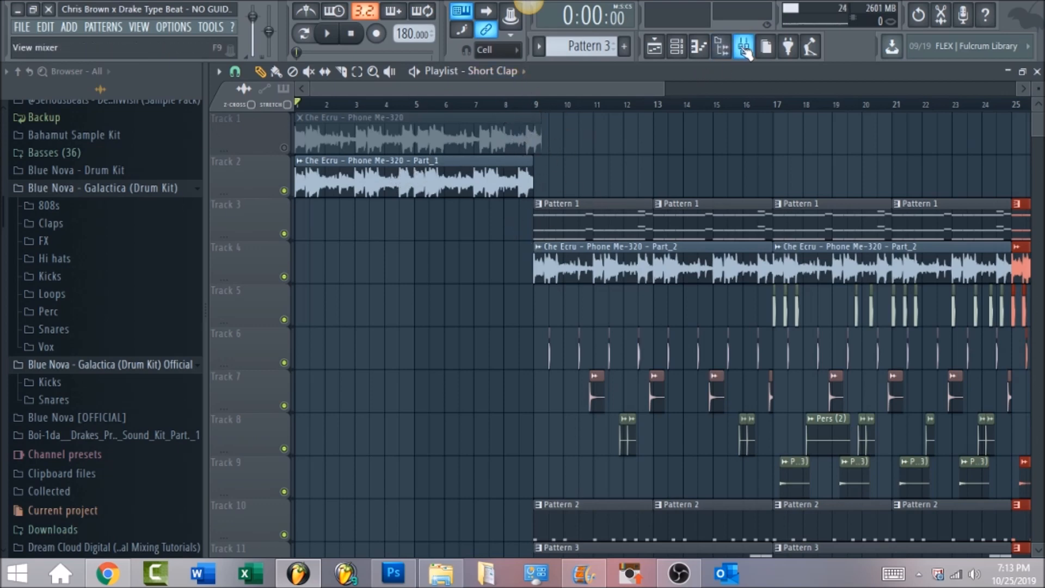
pyautogui.doubleClick(441, 173)
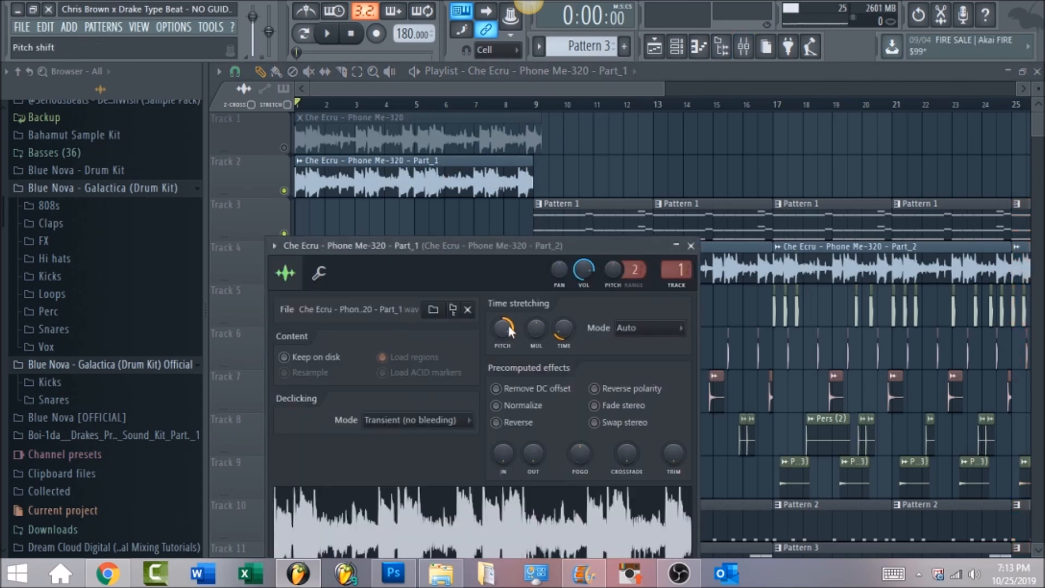
pyautogui.moveTo(503, 328); pyautogui.dragTo(503, 336)
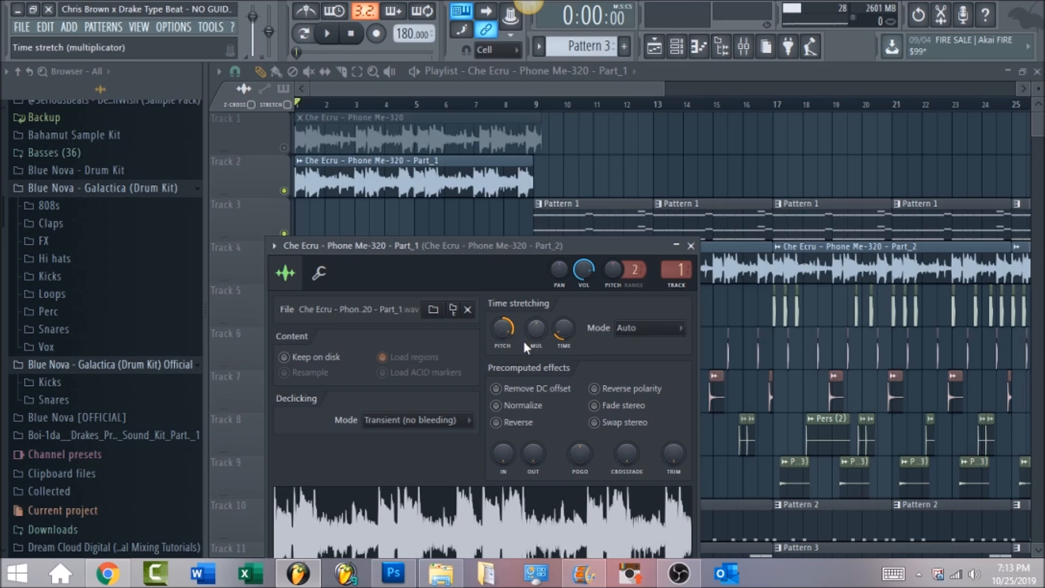
# Solo the first Che Ecru sample's insert 1 in the mixer and play the intro from the start
pyautogui.click(744, 46)
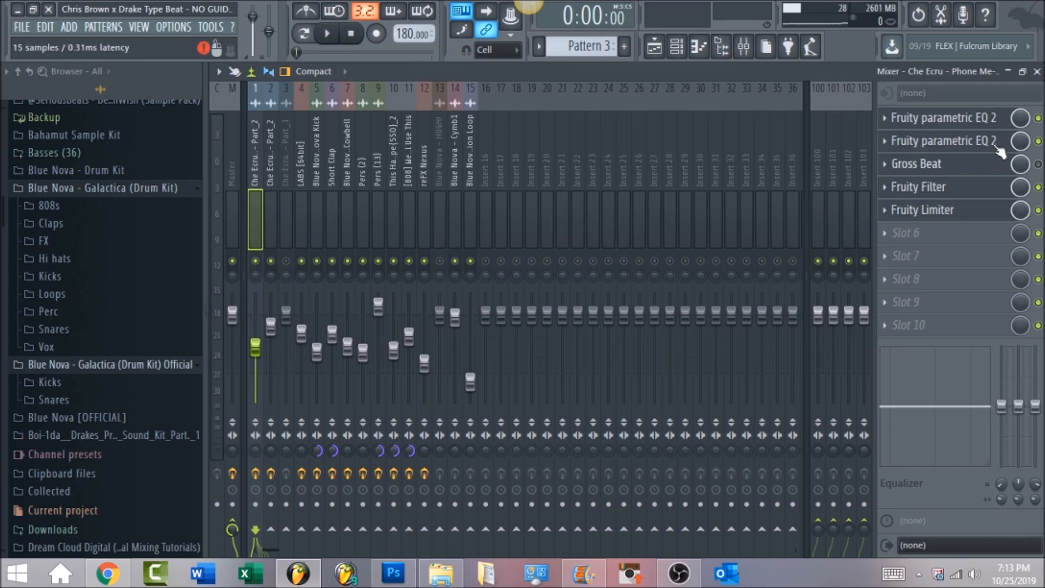
pyautogui.rightClick(256, 263)
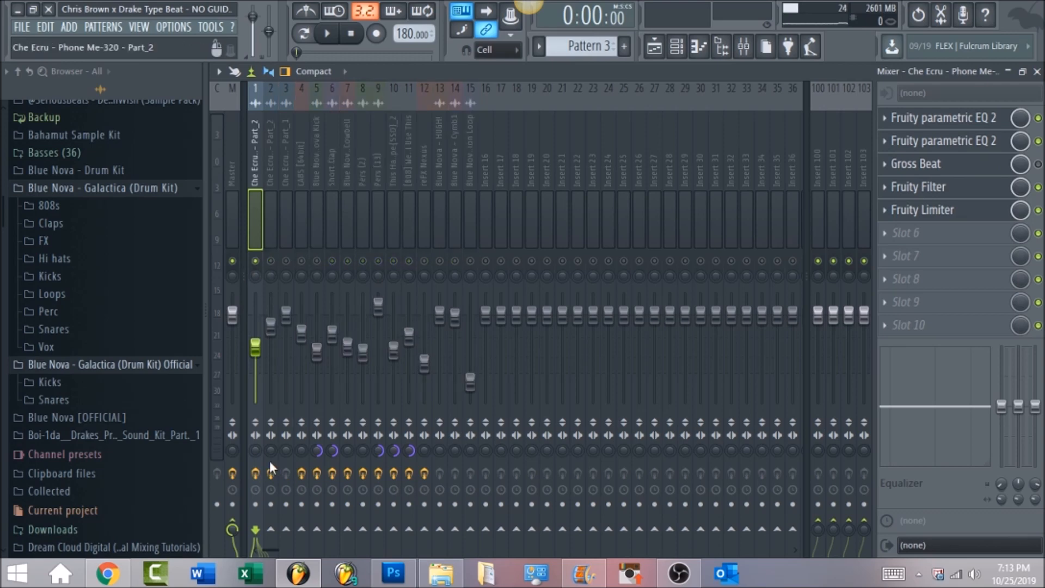
pyautogui.press('space')
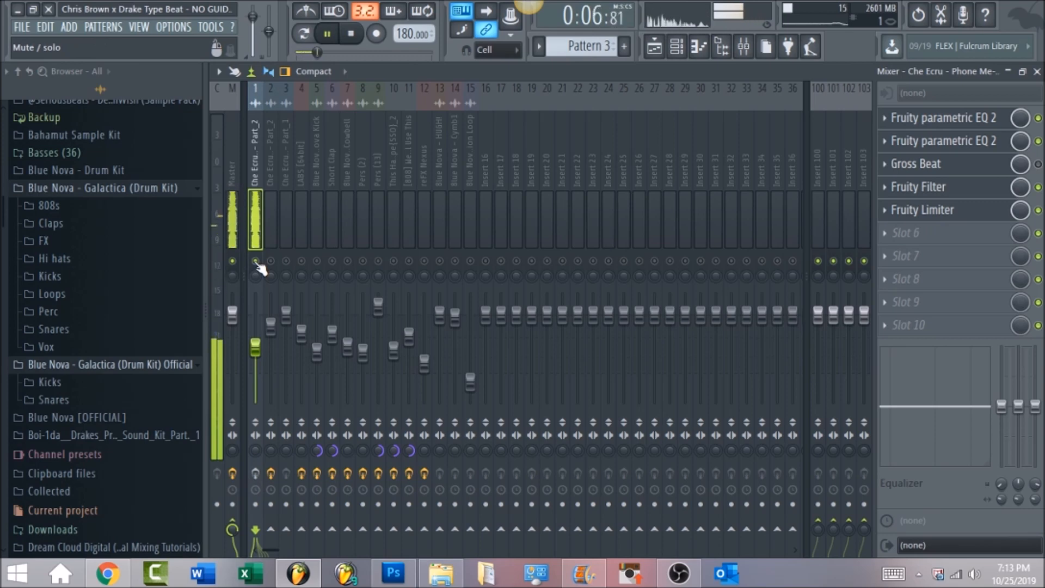
pyautogui.press('space')
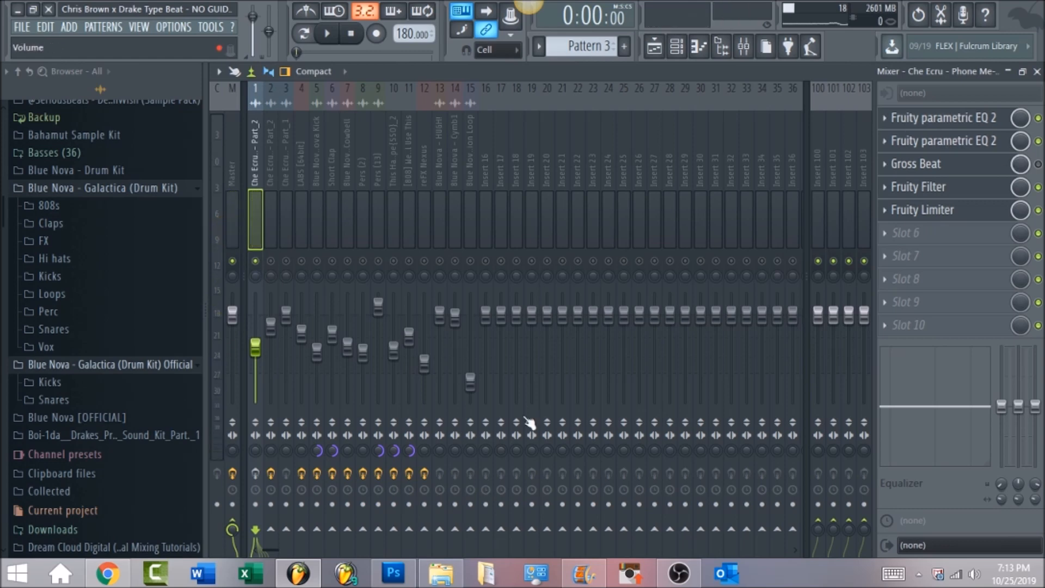
# Open the first Fruity parametric EQ 2 on insert 1 and browse its list of presets
pyautogui.click(946, 122)
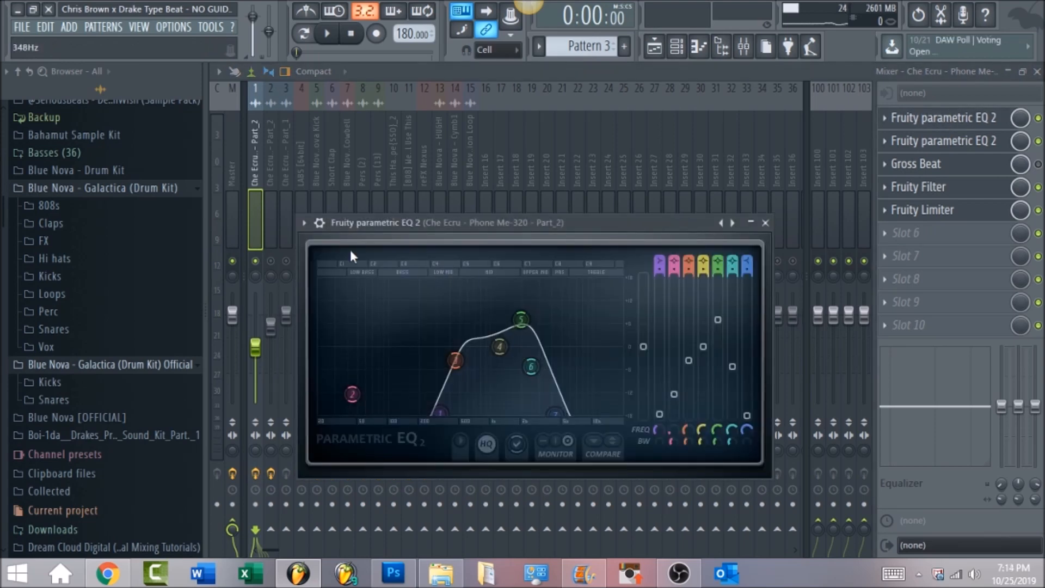
pyautogui.click(304, 223)
pyautogui.moveTo(332, 273)
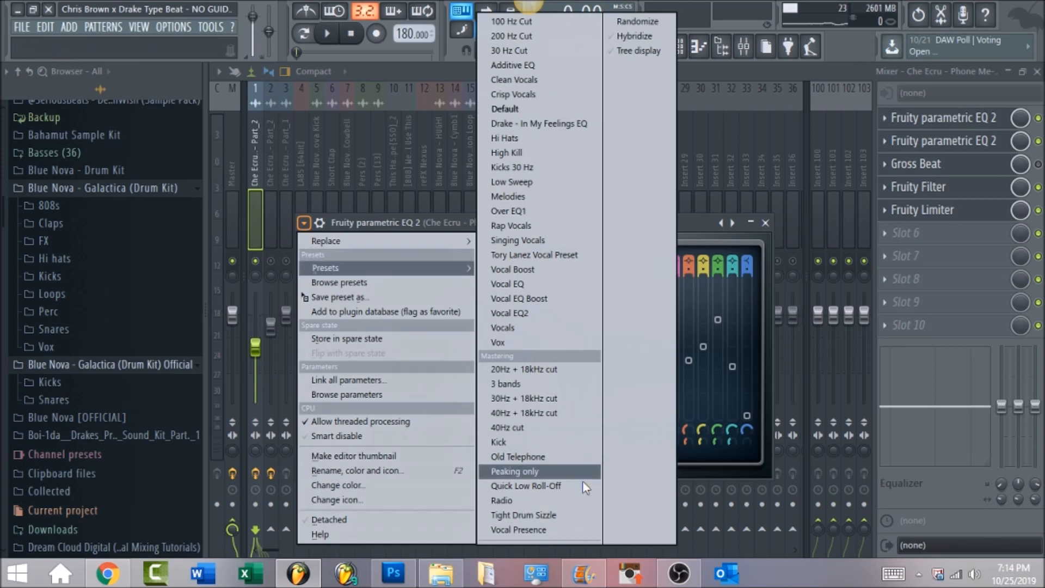
pyautogui.click(577, 470)
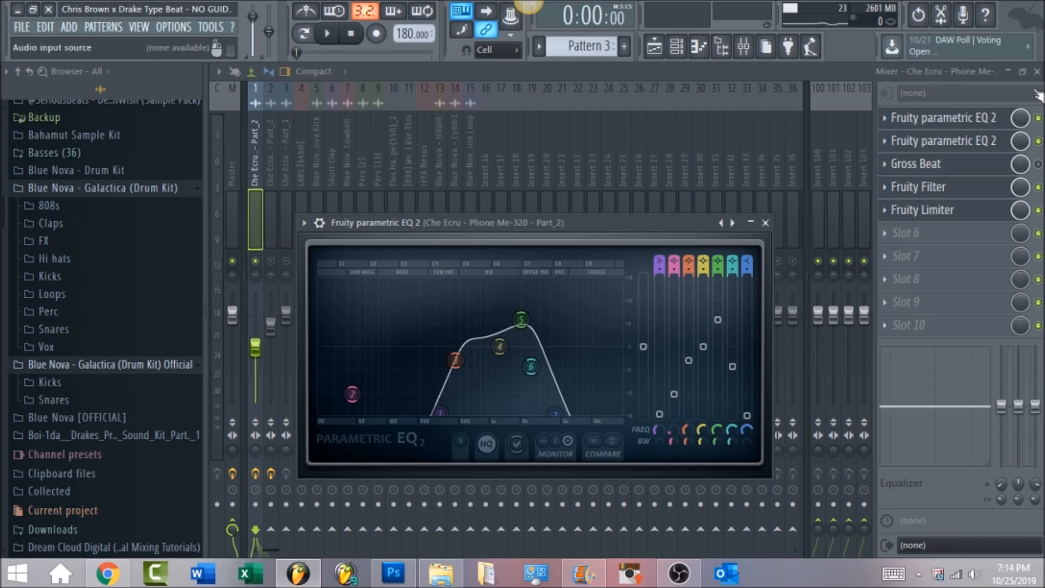
# In insert 1's second Fruity parametric EQ 2, lower the band 1 high-pass frequency to about 386 Hz
pyautogui.click(975, 144)
pyautogui.click(976, 146)
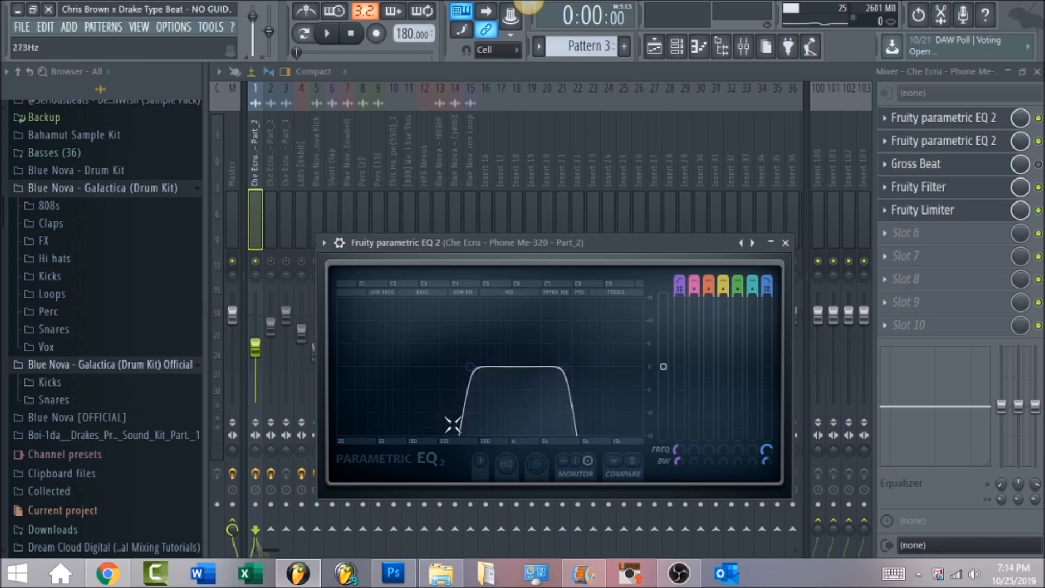
pyautogui.moveTo(469, 366); pyautogui.dragTo(467, 365)
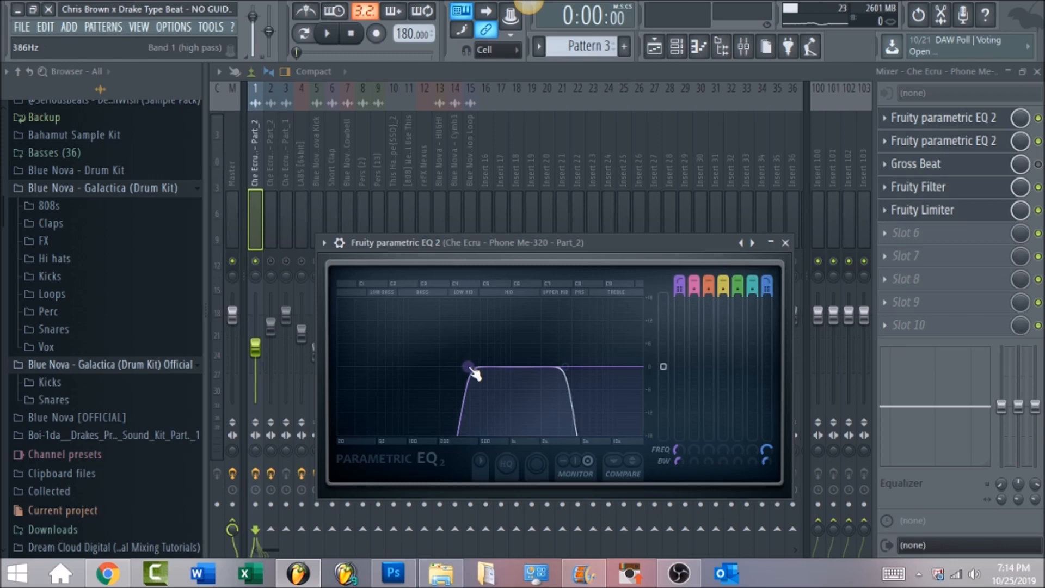
# Inspect insert 1's Fruity Filter and play the sample with the filter bypassed and enabled to compare the sound
pyautogui.click(963, 191)
pyautogui.click(963, 191)
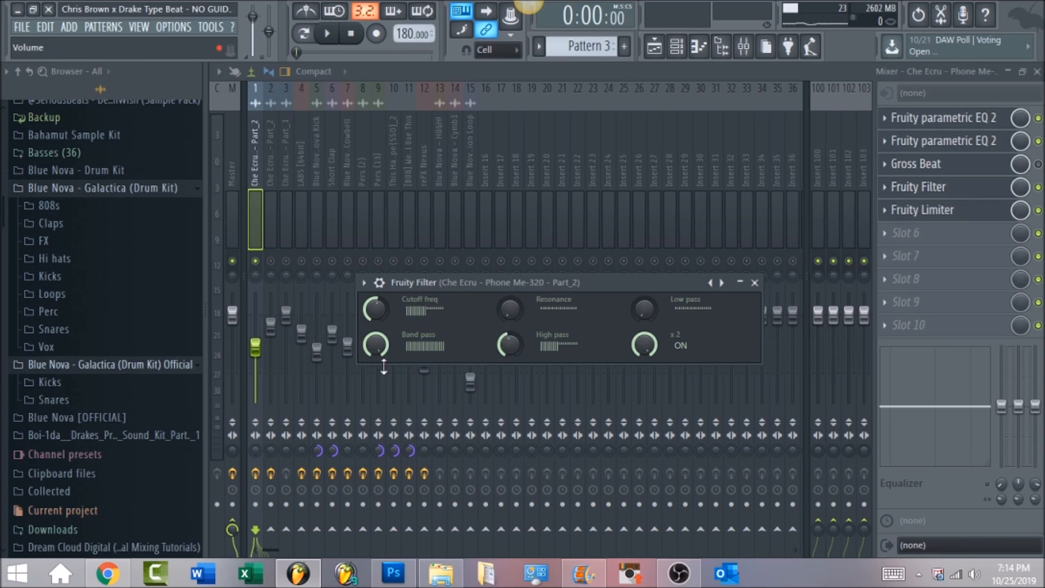
pyautogui.click(1037, 187)
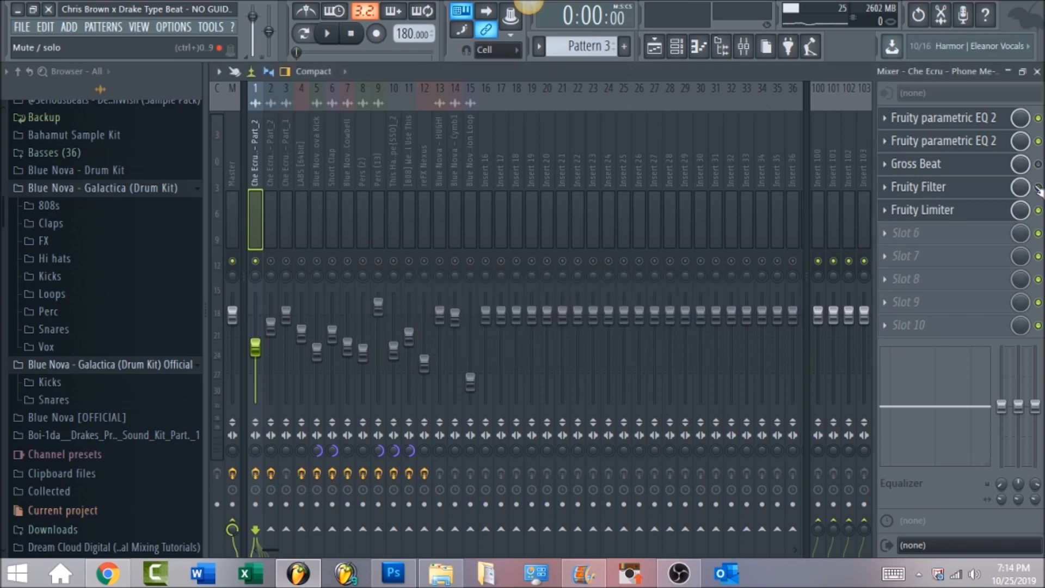
pyautogui.press('space')
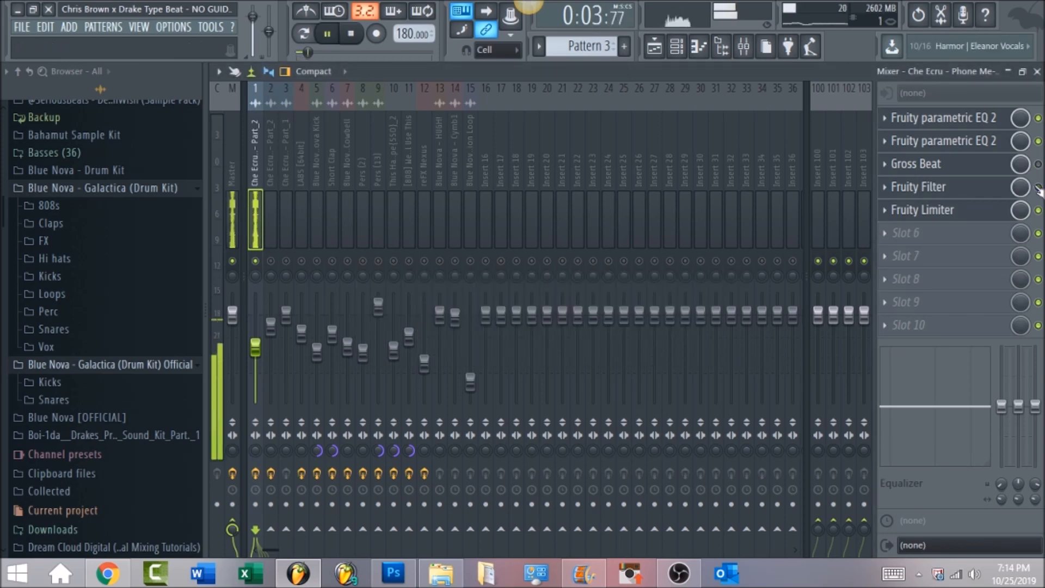
pyautogui.press('space')
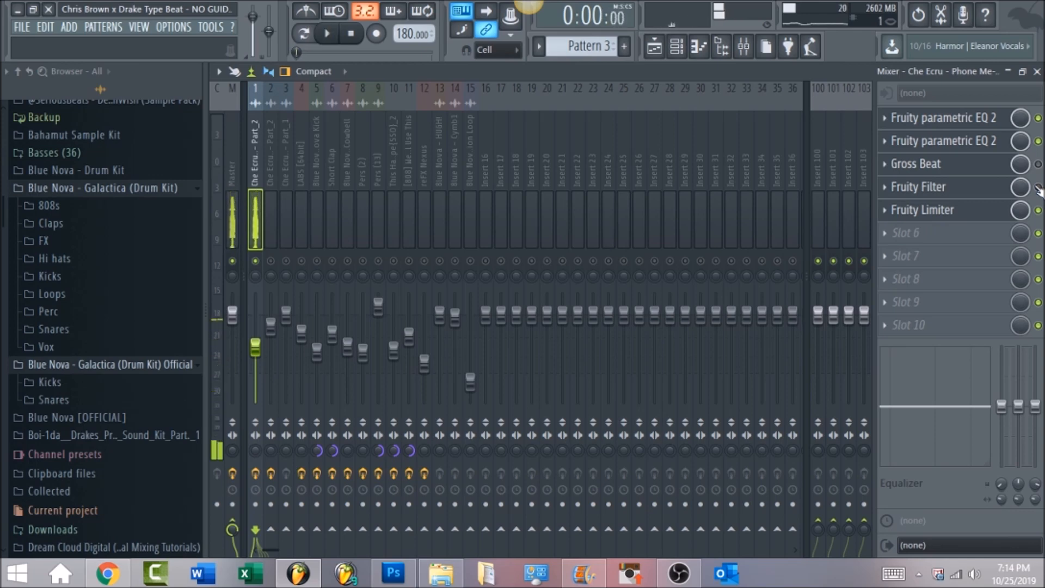
pyautogui.press('space')
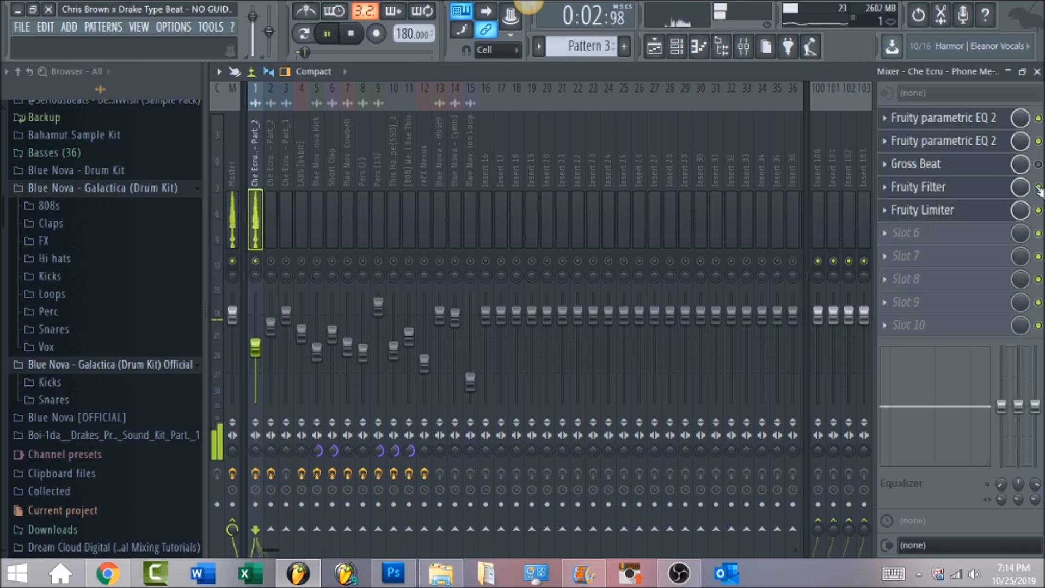
pyautogui.press('space')
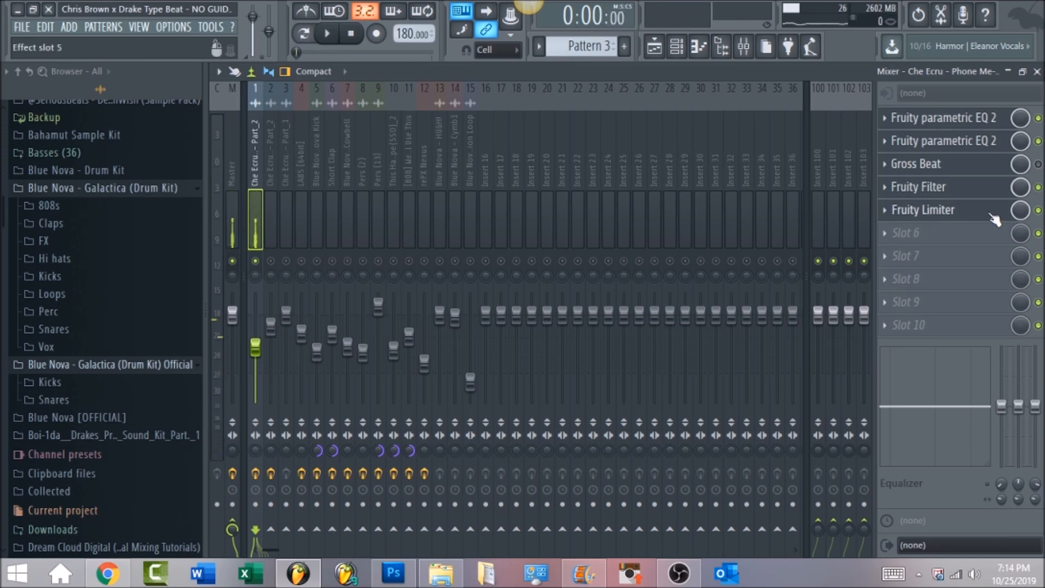
# Inspect the ceiling in insert 1's Fruity Limiter while playing the sample, and close the limiter
pyautogui.click(992, 217)
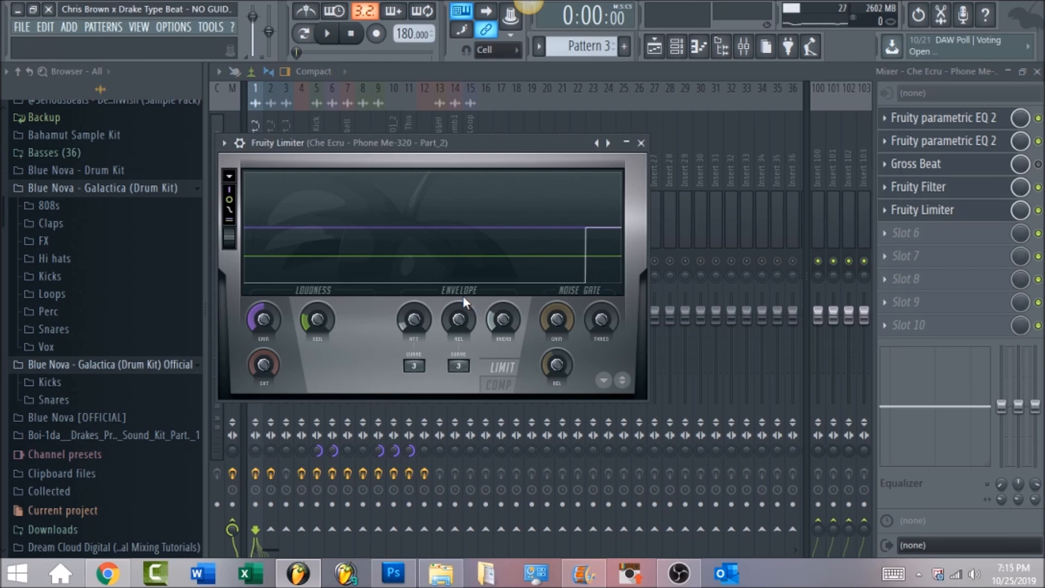
pyautogui.moveTo(320, 317); pyautogui.dragTo(320, 314)
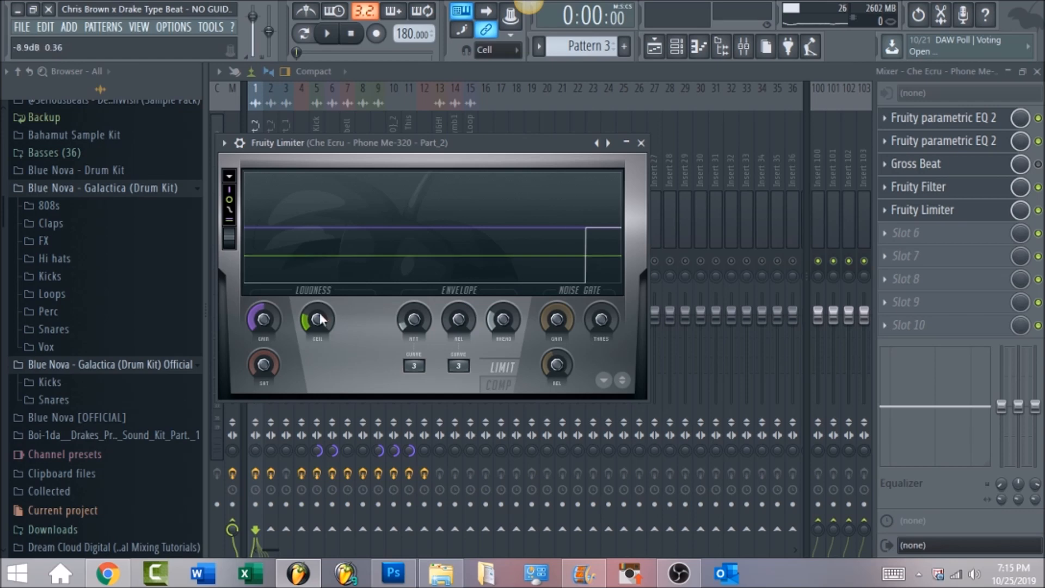
pyautogui.press('space')
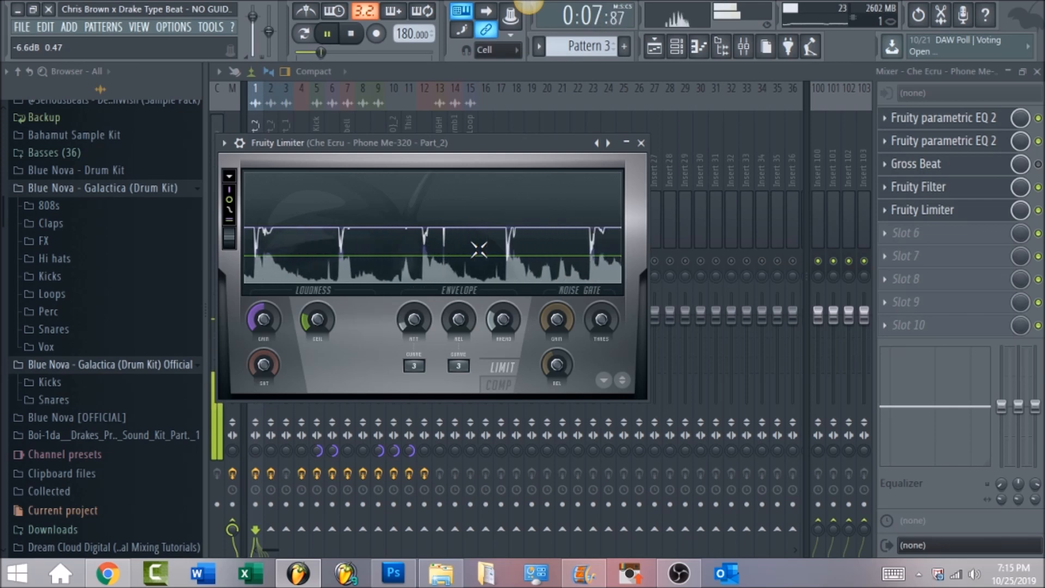
pyautogui.press('space')
pyautogui.press('Escape')
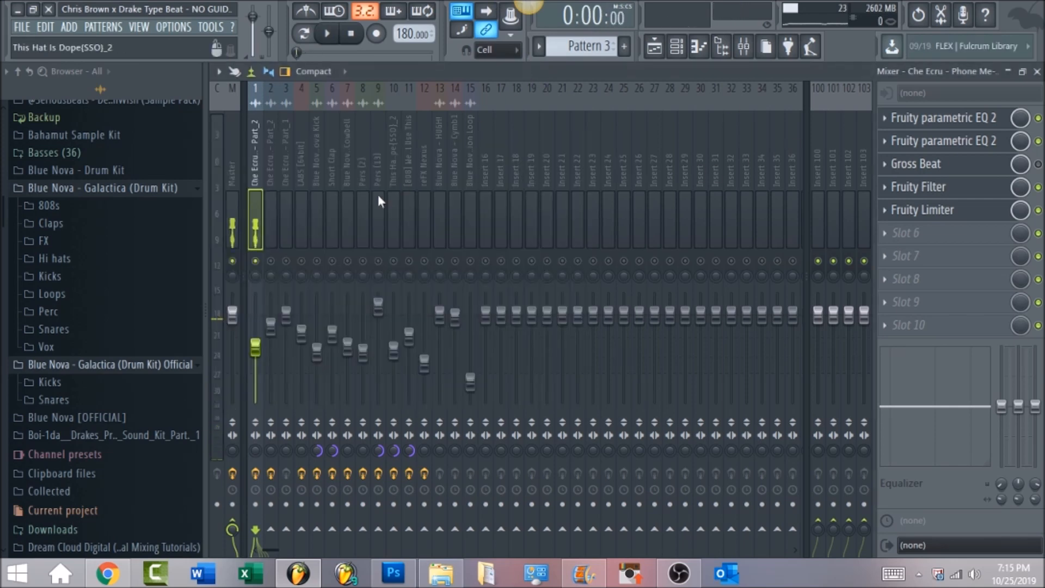
# Clear the solo so all mixer tracks are active, and select bars 17 to 25 of the playlist as the playback range
pyautogui.rightClick(271, 263)
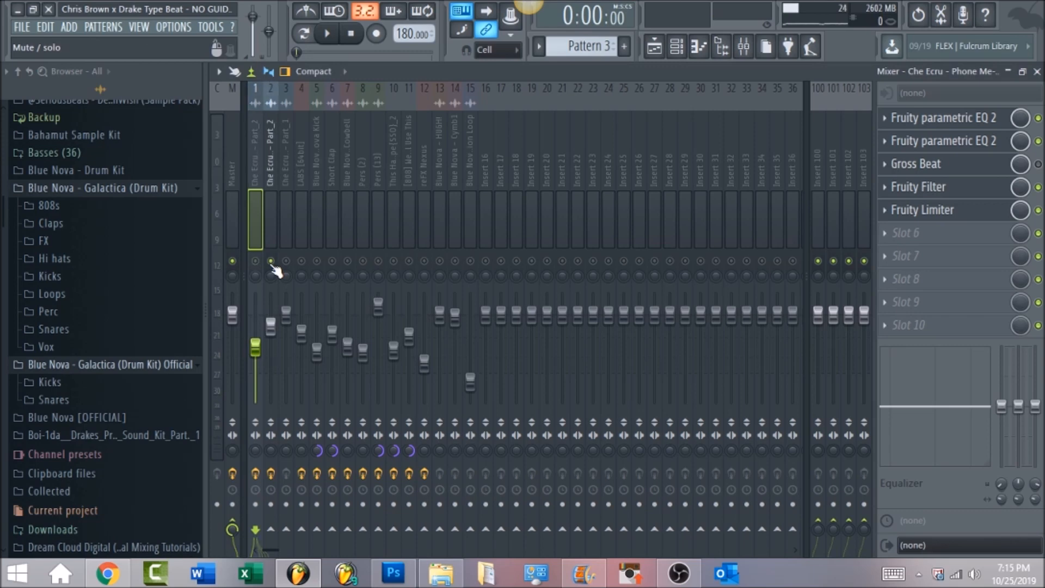
pyautogui.rightClick(271, 263)
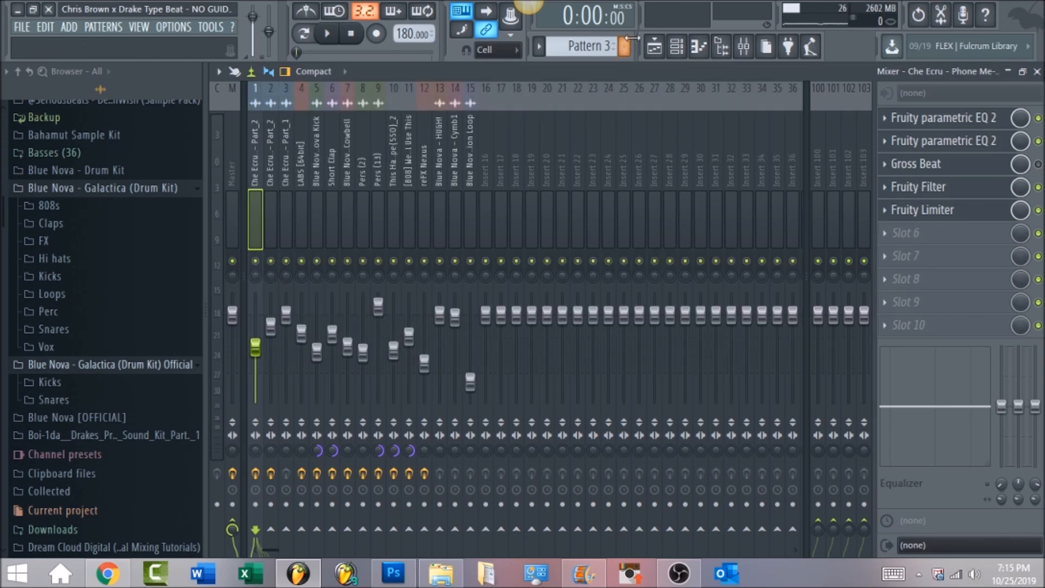
pyautogui.click(655, 46)
pyautogui.moveTo(390, 86); pyautogui.dragTo(756, 109)
pyautogui.scroll(-7, 630, 206)
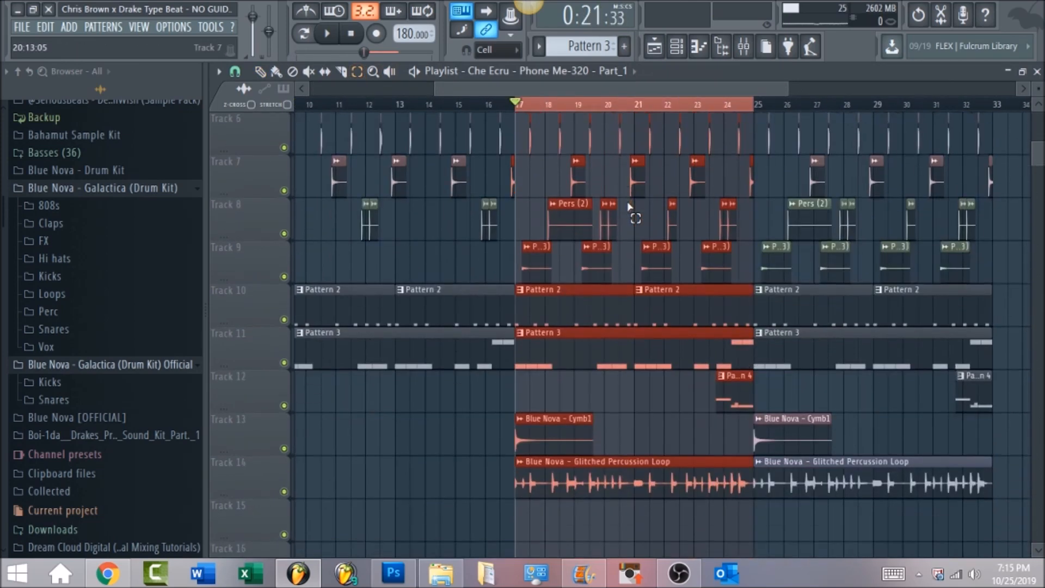
pyautogui.scroll(7, 630, 206)
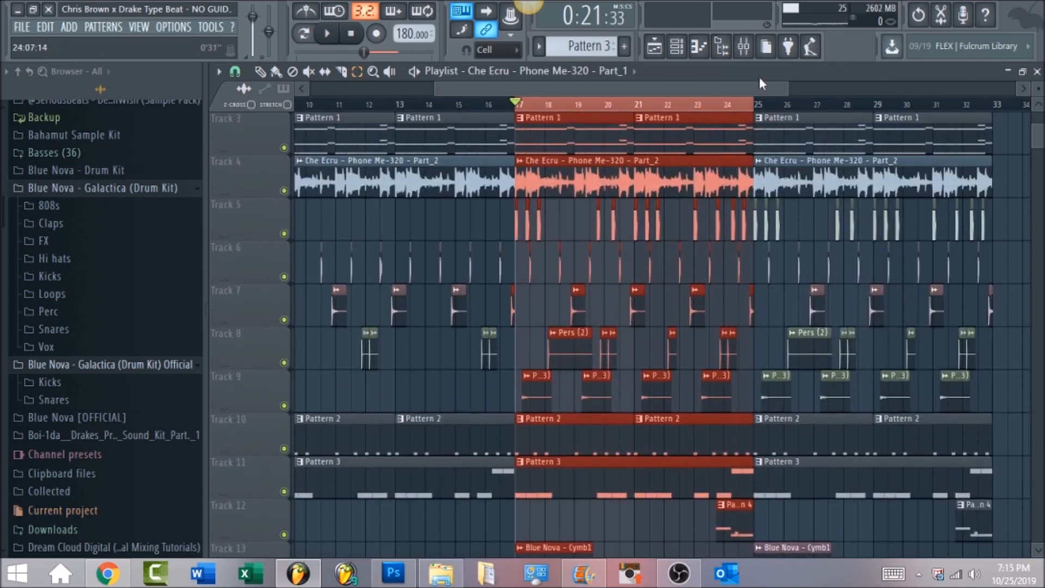
# Play the selected playlist section with all mixer tracks active
pyautogui.click(743, 46)
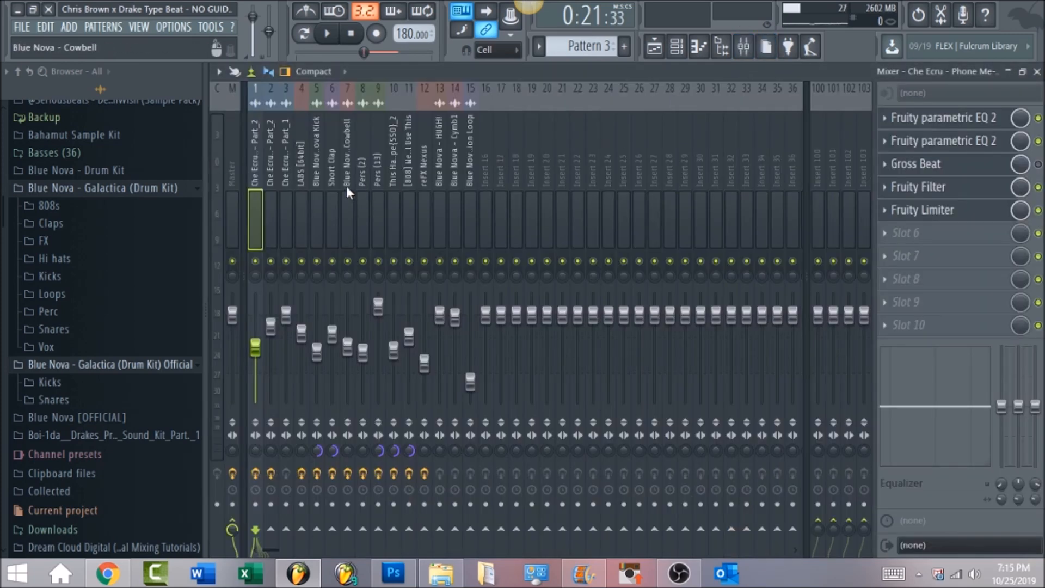
pyautogui.press('space')
pyautogui.press('space')
# Select and solo the second Che Ecru sample's insert 2, and play the selected section with it isolated
pyautogui.click(271, 159)
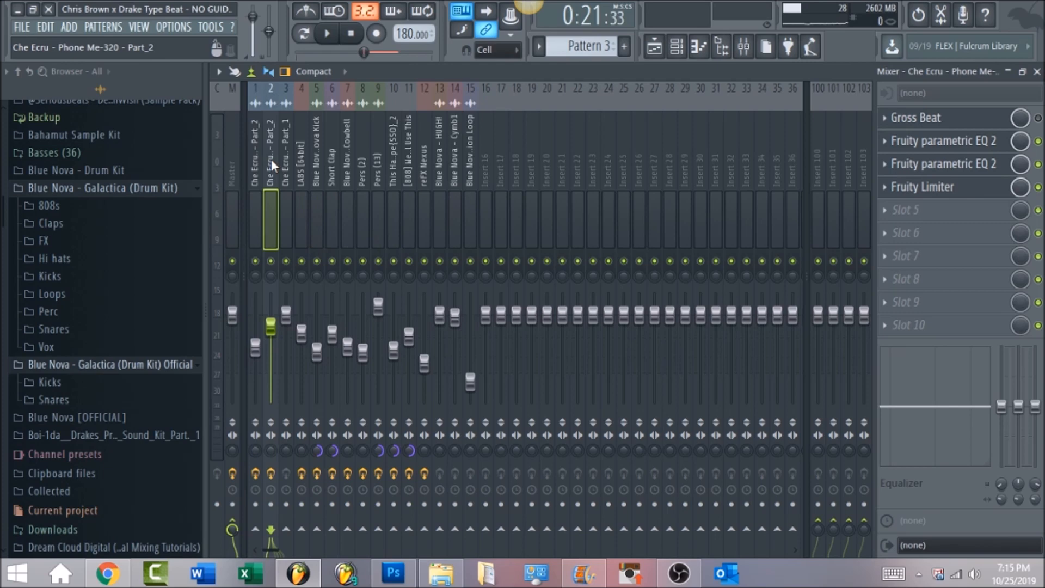
pyautogui.rightClick(272, 262)
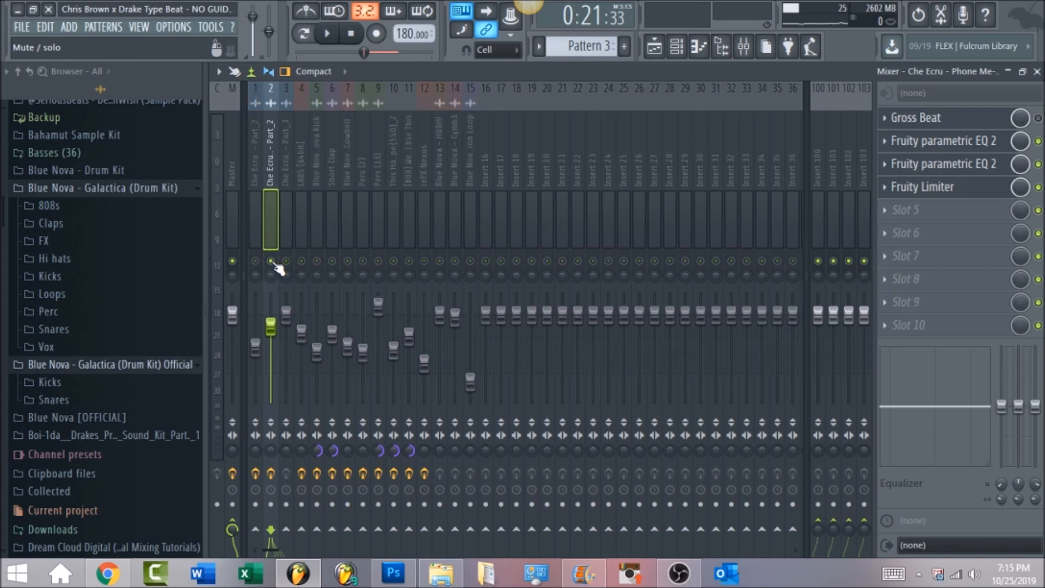
pyautogui.press('space')
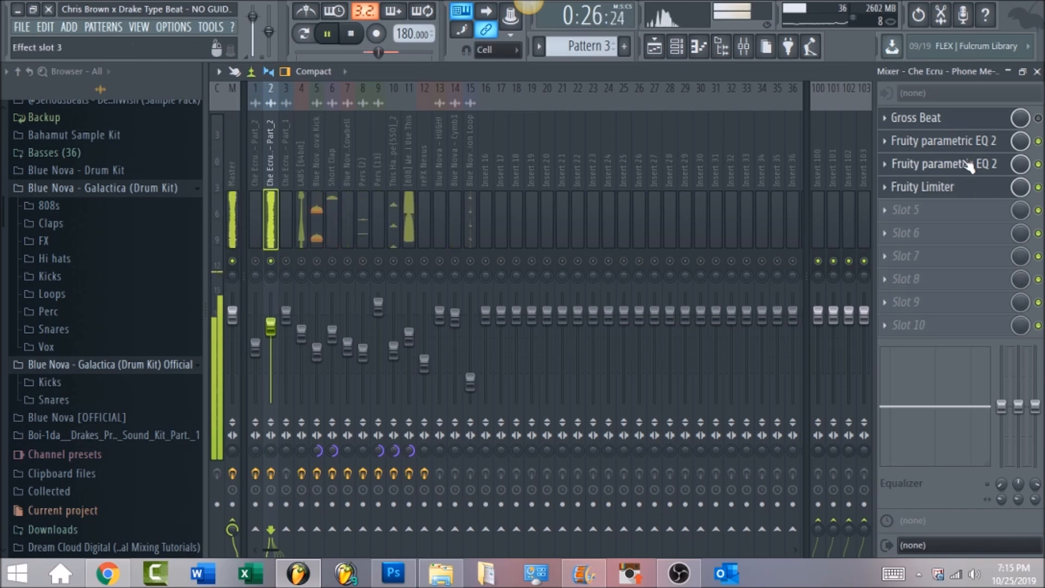
pyautogui.press('space')
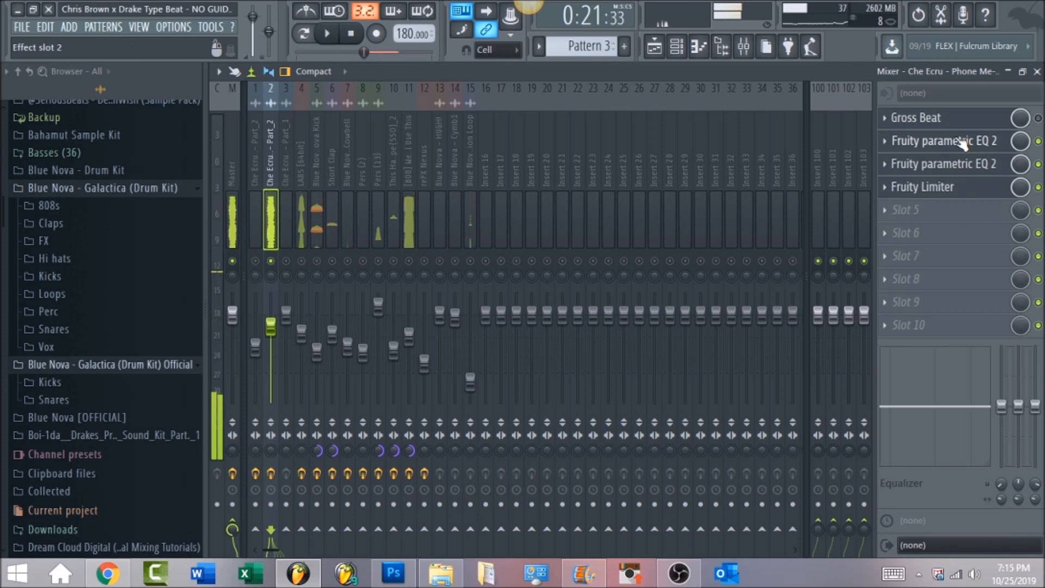
# Review the Part_2 sample clips in the playlist and examine the high-pass and low-pass bands of insert 2's first Fruity parametric EQ 2
pyautogui.click(655, 47)
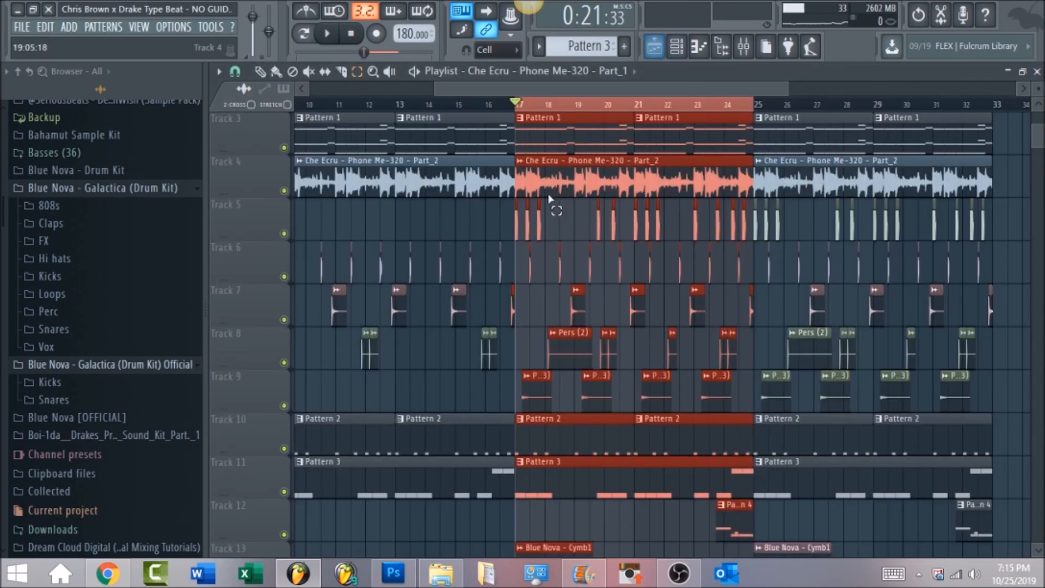
pyautogui.scroll(1, 677, 209)
pyautogui.scroll(3, 677, 209)
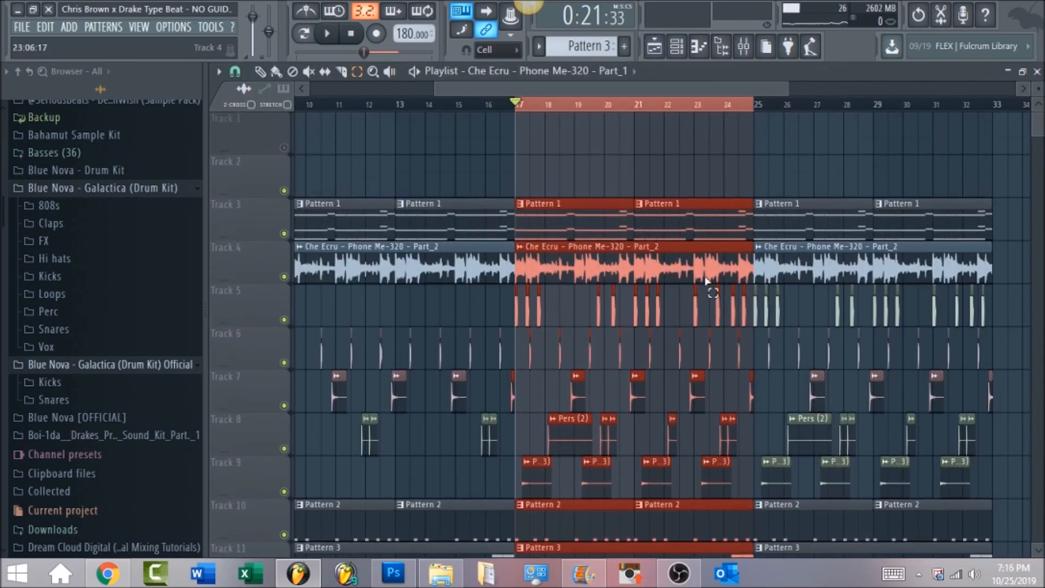
pyautogui.click(744, 46)
pyautogui.click(956, 154)
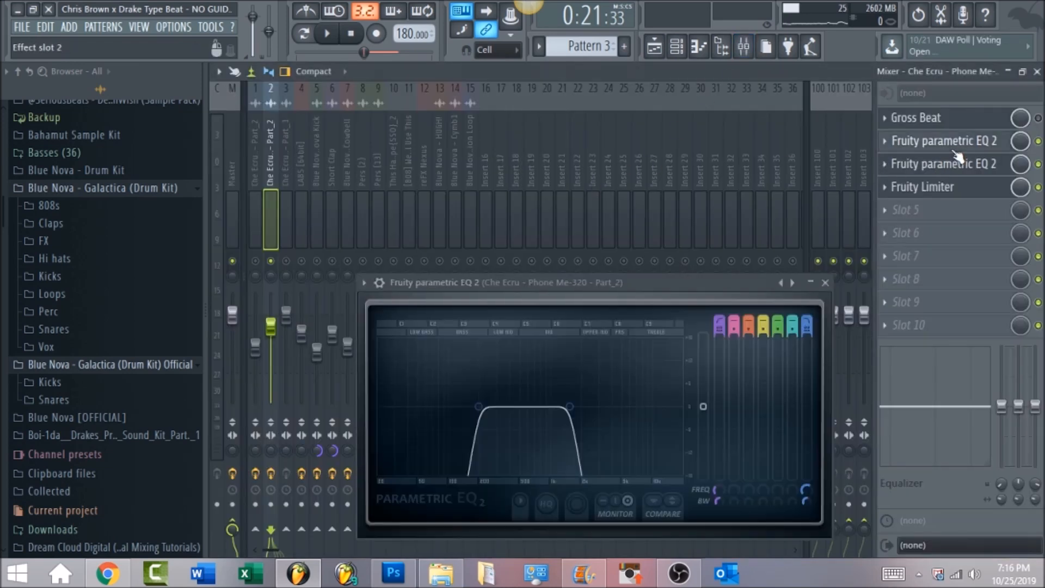
pyautogui.moveTo(498, 420); pyautogui.dragTo(494, 456)
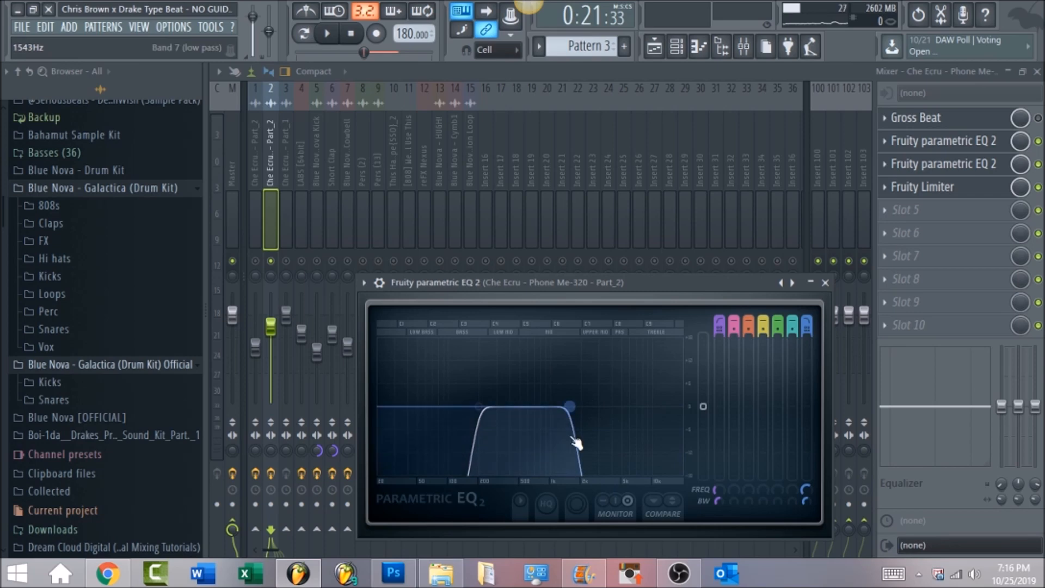
# Play insert 2 with its second Fruity parametric EQ 2 bypassed and re-enabled, and examine that equalizer's pass band
pyautogui.click(948, 165)
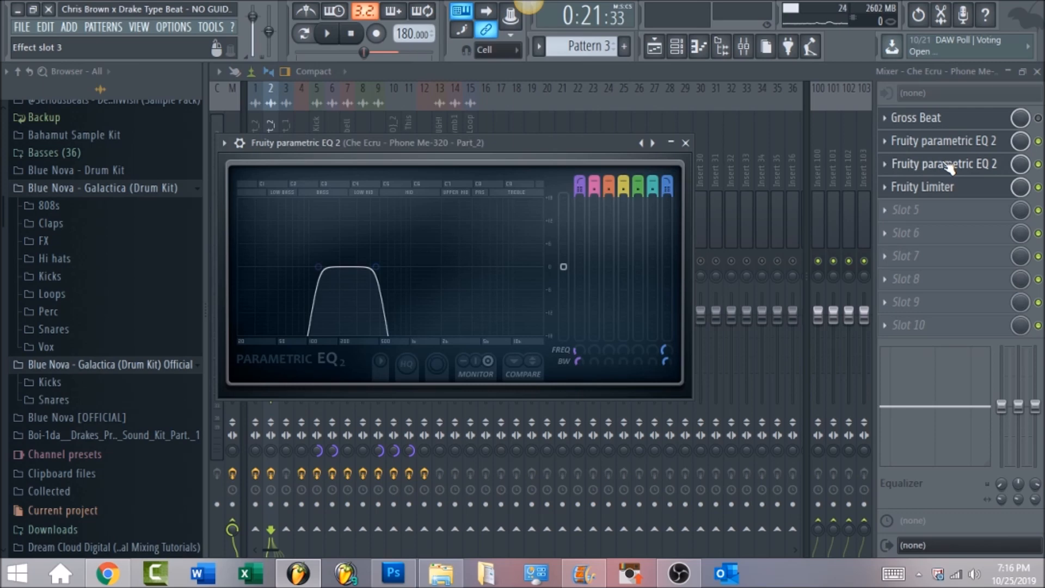
pyautogui.click(1038, 165)
pyautogui.press('space')
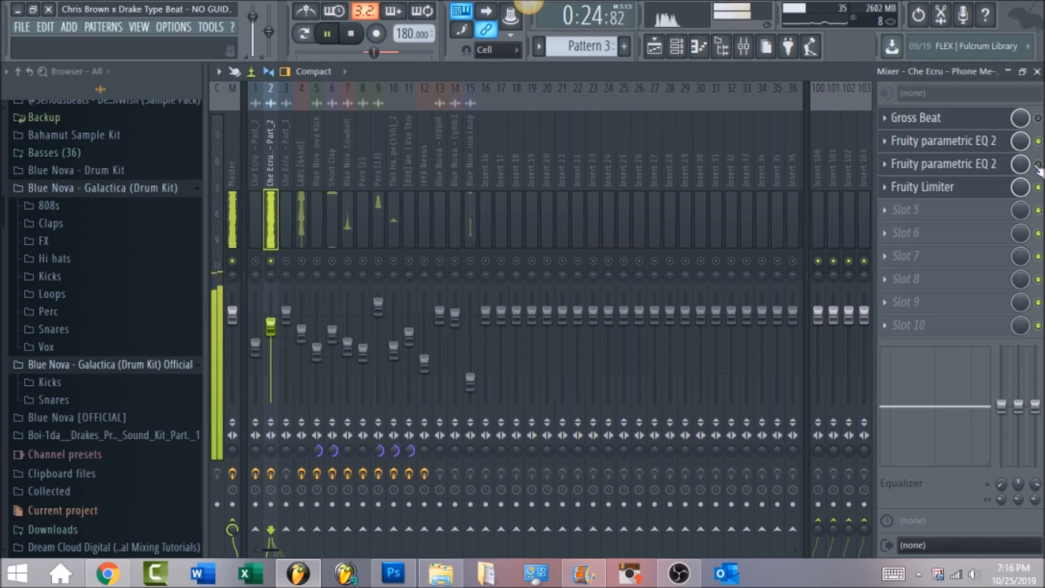
pyautogui.press('space')
pyautogui.press('space')
pyautogui.click(986, 164)
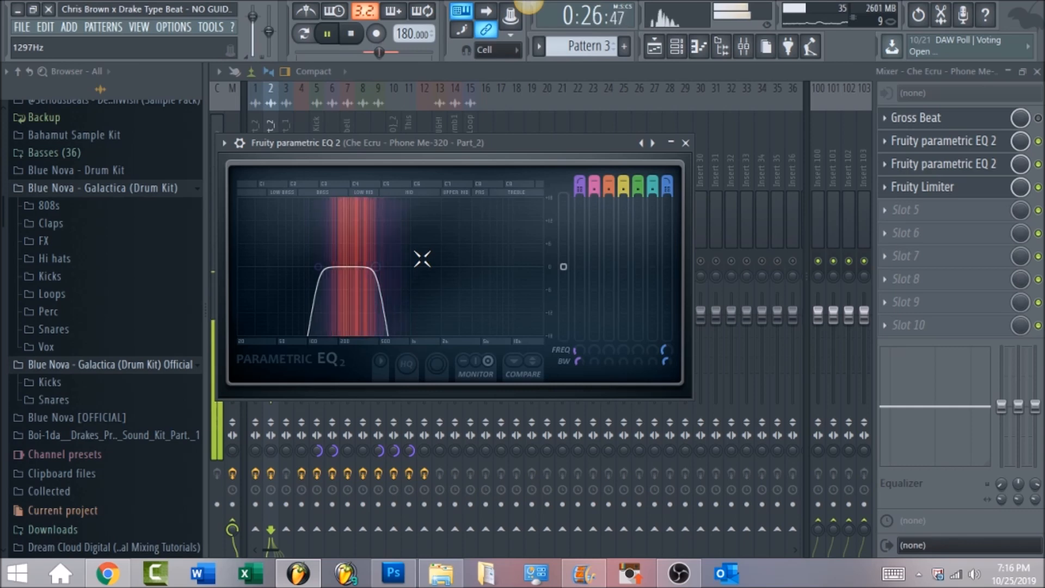
# Examine insert 2's Fruity Limiter during playback, and stop the song
pyautogui.click(975, 192)
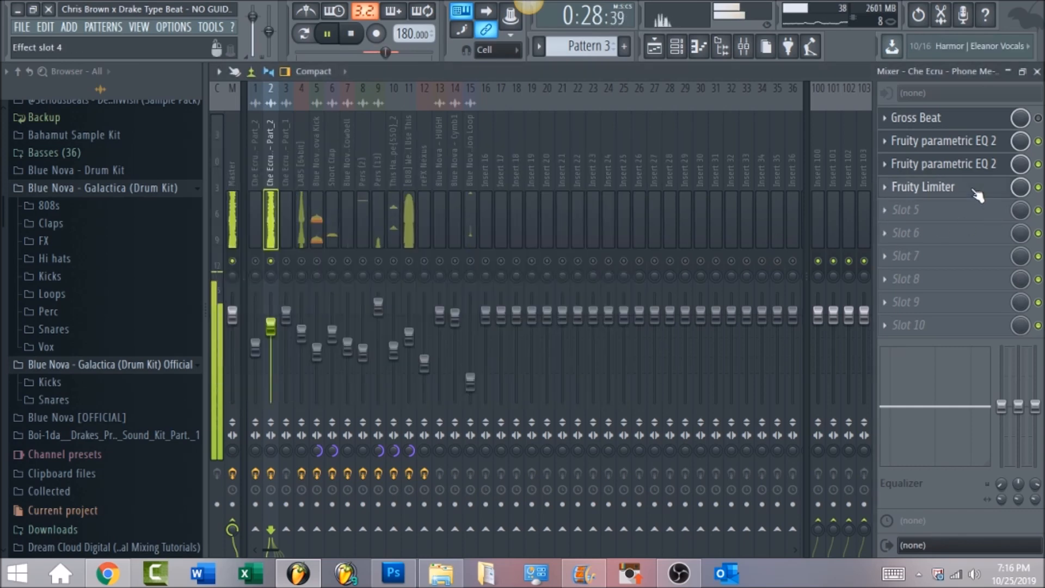
pyautogui.click(978, 194)
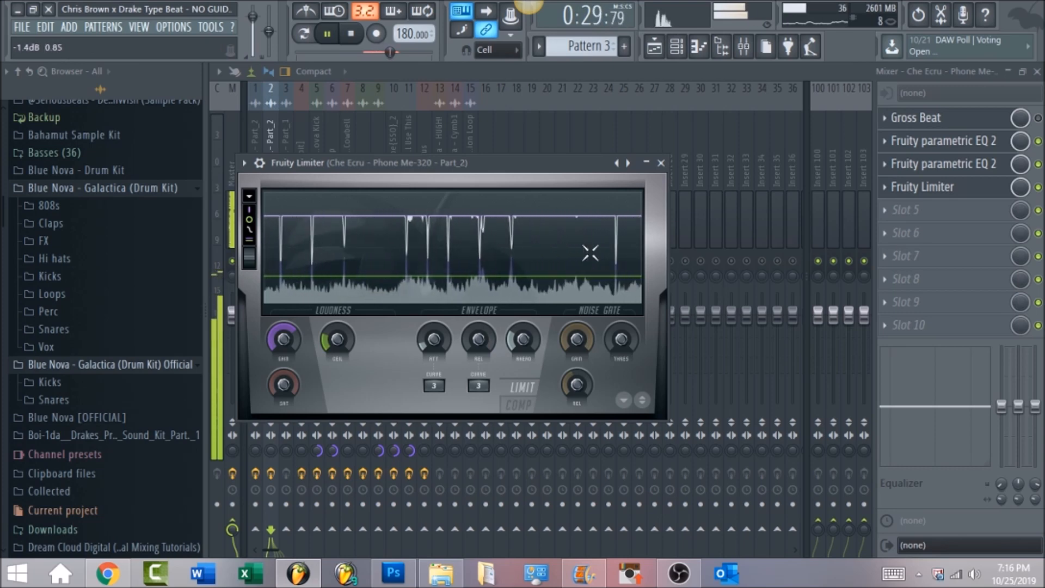
pyautogui.click(589, 73)
pyautogui.press('space')
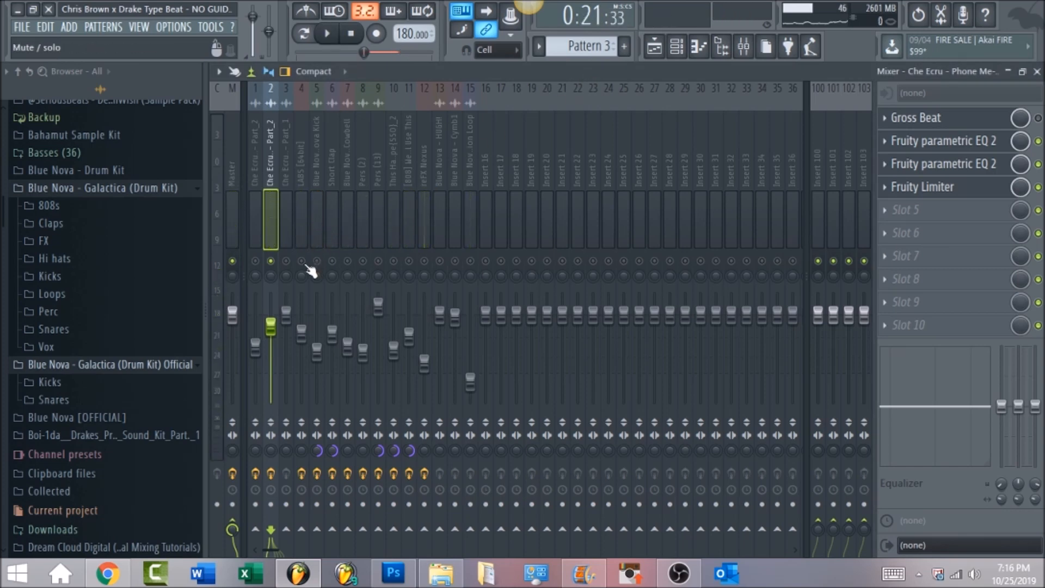
# Review the Soft Piano preset and preset list of the LABS instrument on insert 4, and unmute that insert
pyautogui.click(303, 163)
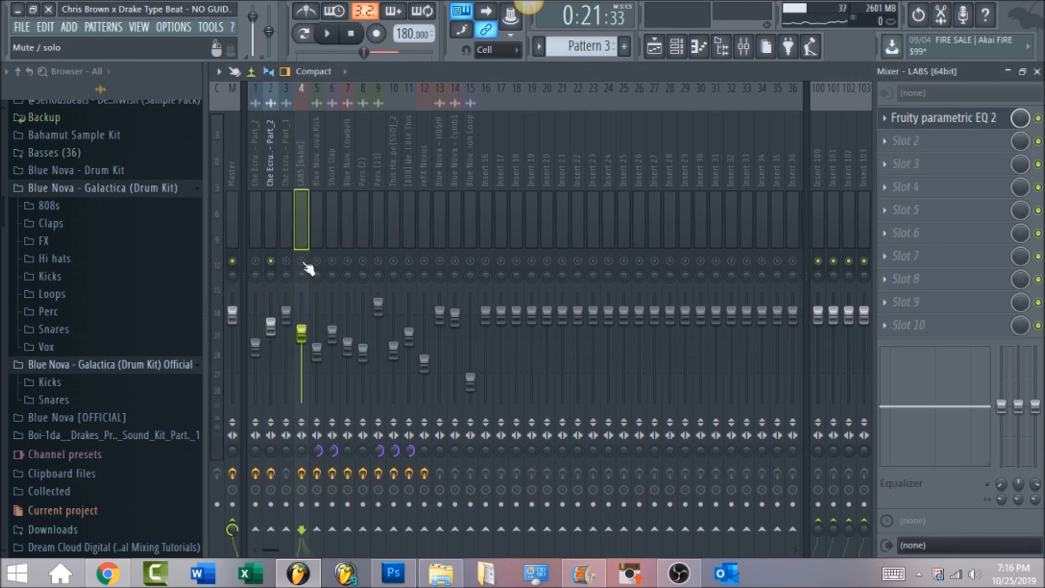
pyautogui.click(689, 52)
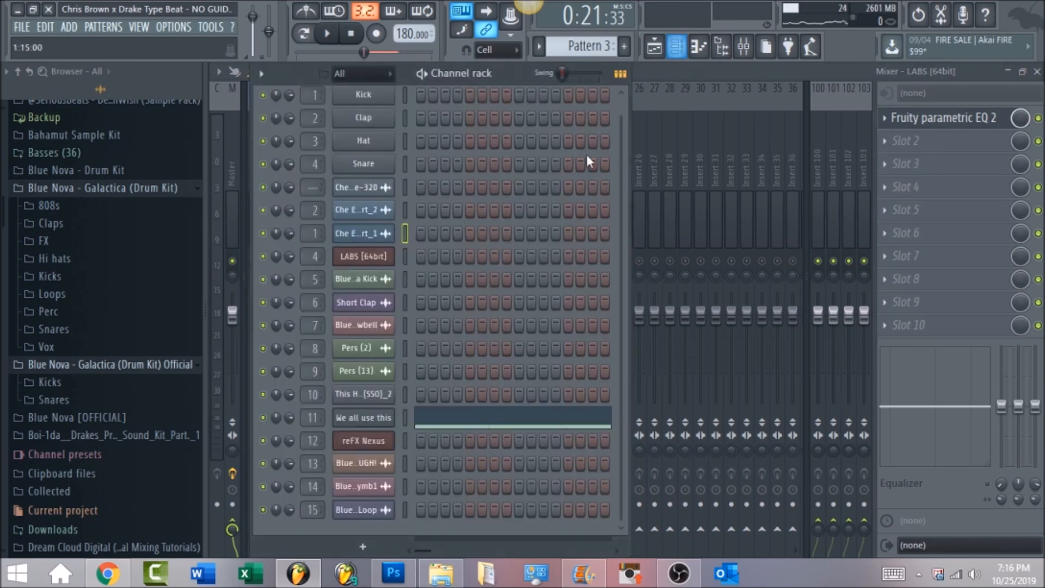
pyautogui.click(373, 256)
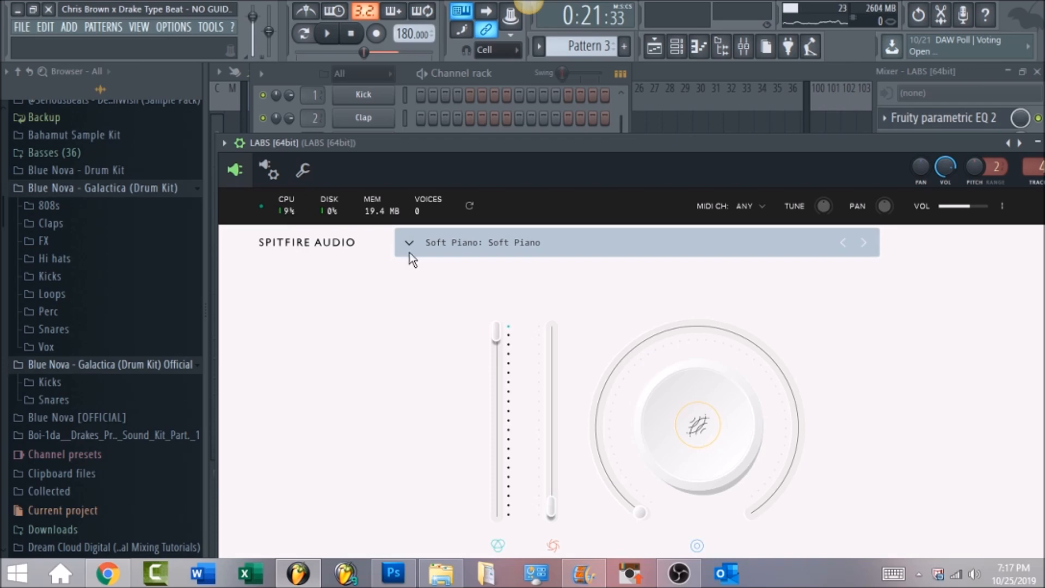
pyautogui.click(487, 243)
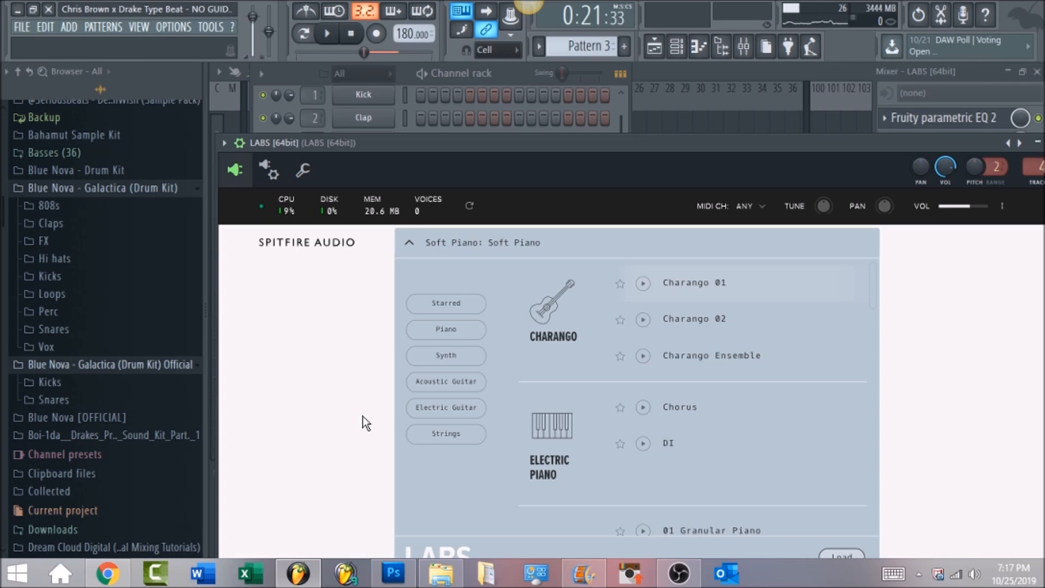
pyautogui.click(681, 79)
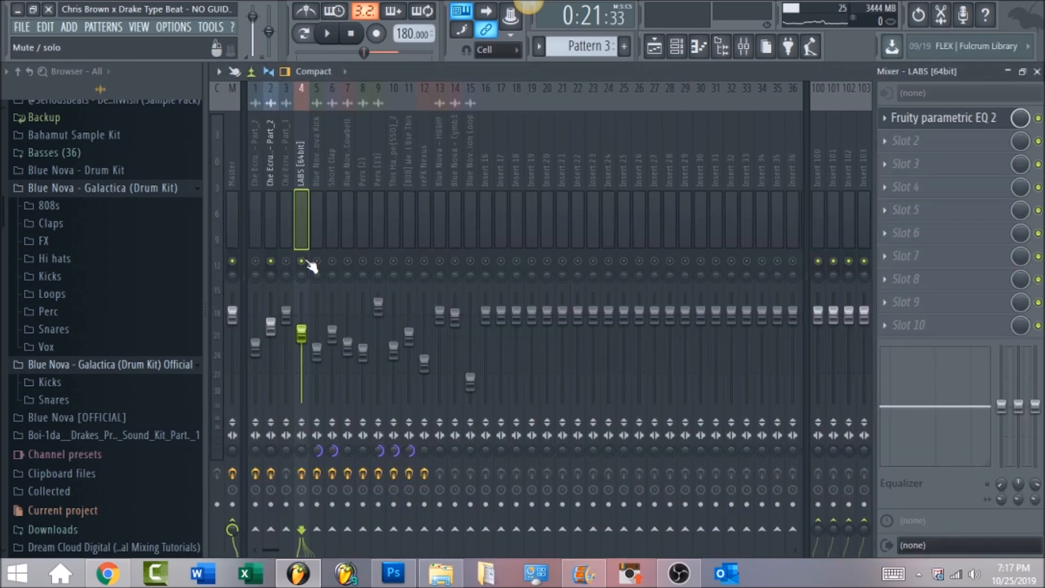
# Play the LABS piano alone, examine the high-pass band of its Fruity parametric EQ 2, and unmute insert 2 alongside it
pyautogui.press('space')
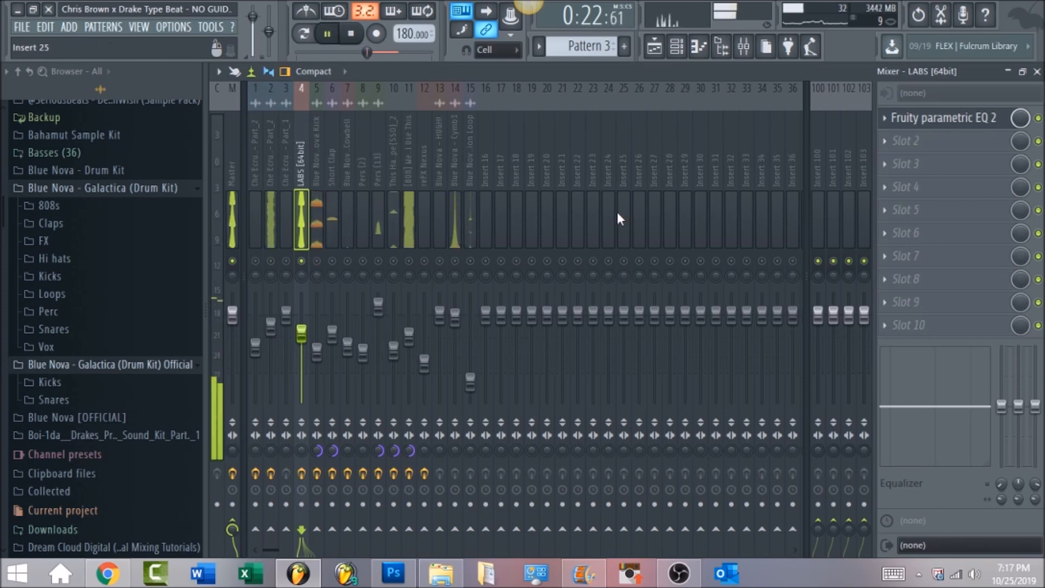
pyautogui.click(933, 121)
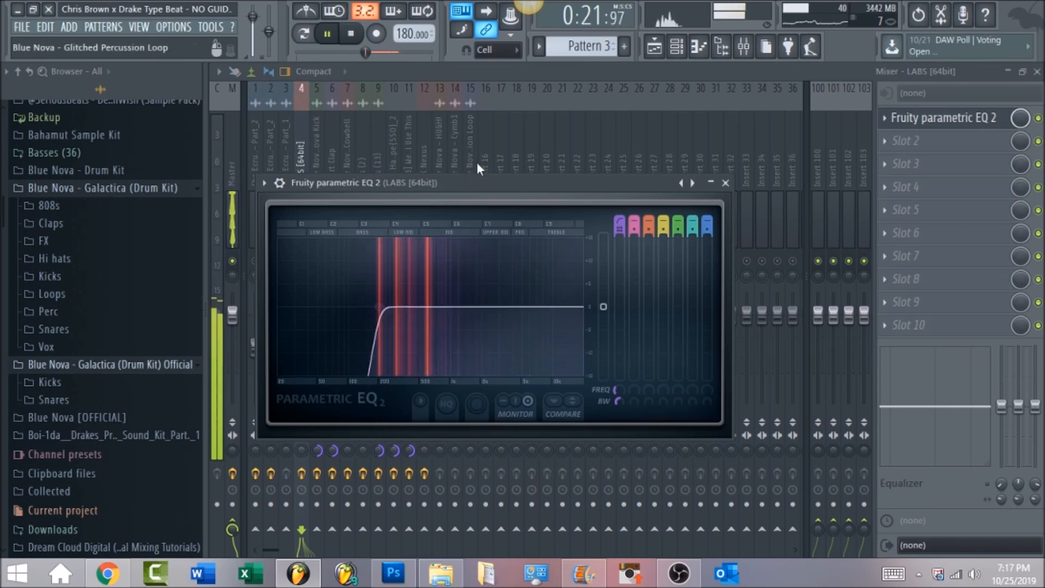
pyautogui.click(503, 67)
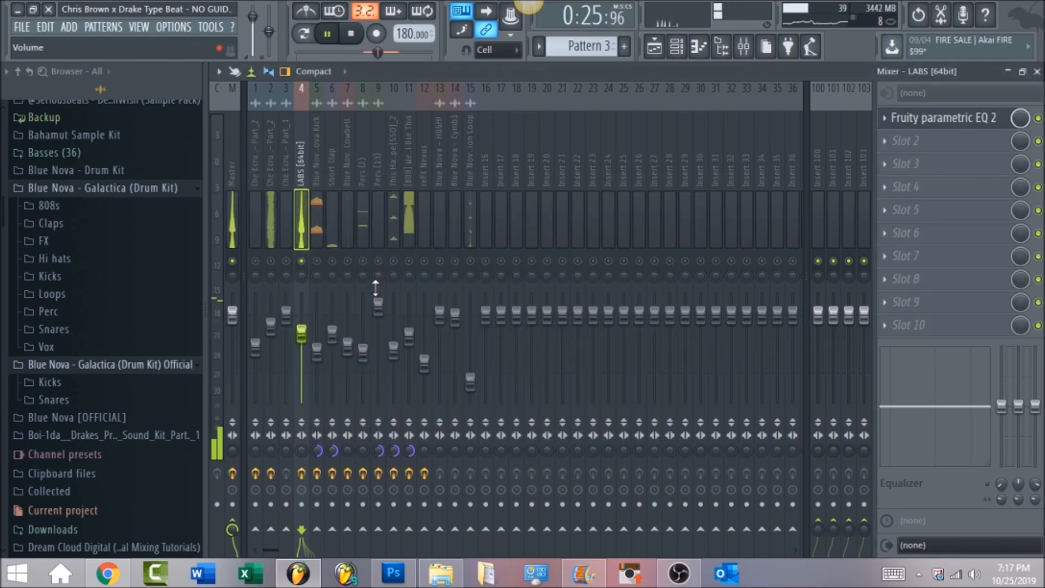
pyautogui.click(271, 262)
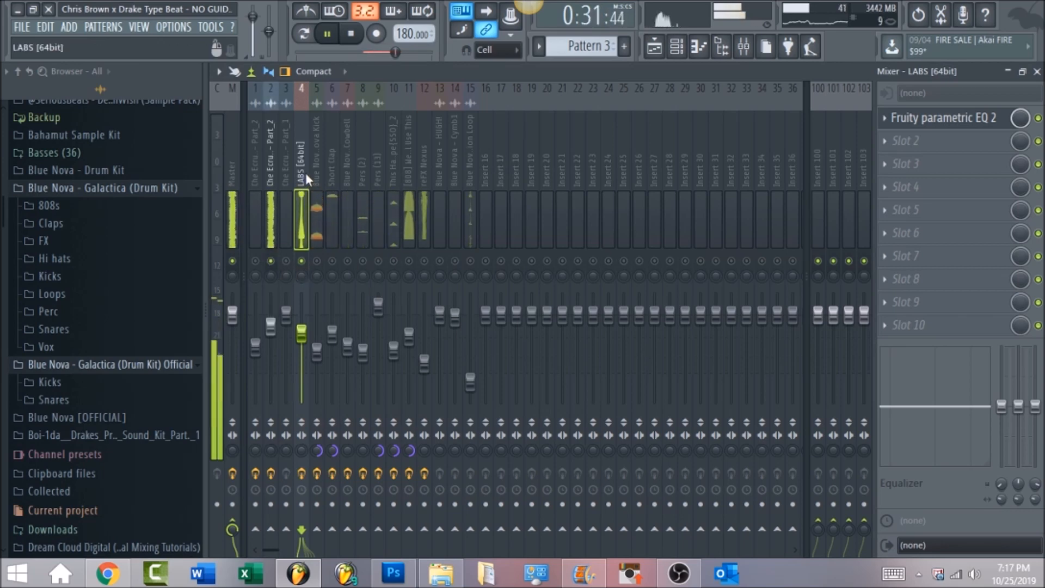
pyautogui.press('space')
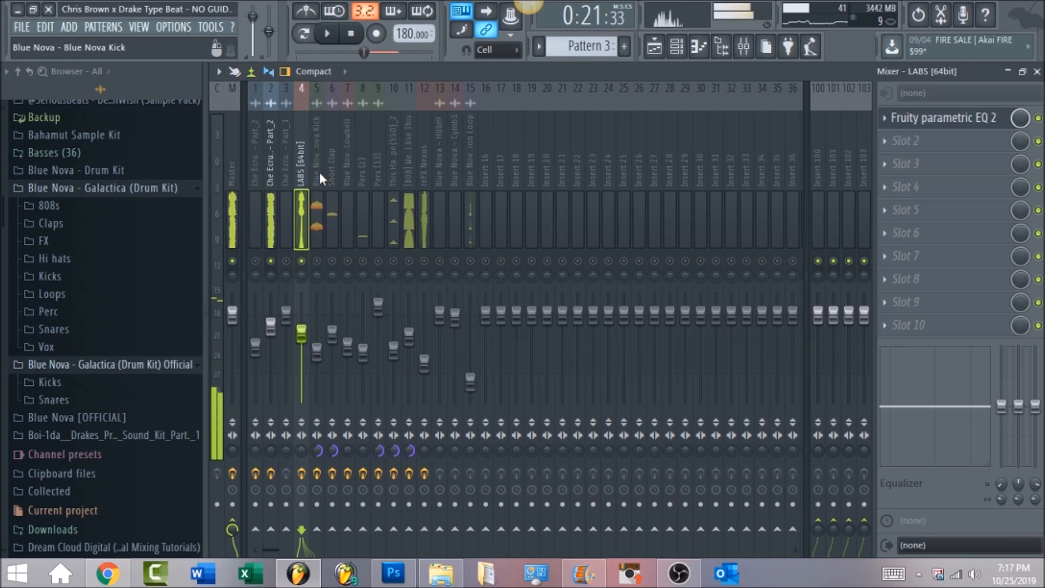
# Unmute the Blue Nova Kick on insert 5 and examine the high-pass band of its Fruity parametric EQ 2
pyautogui.click(319, 170)
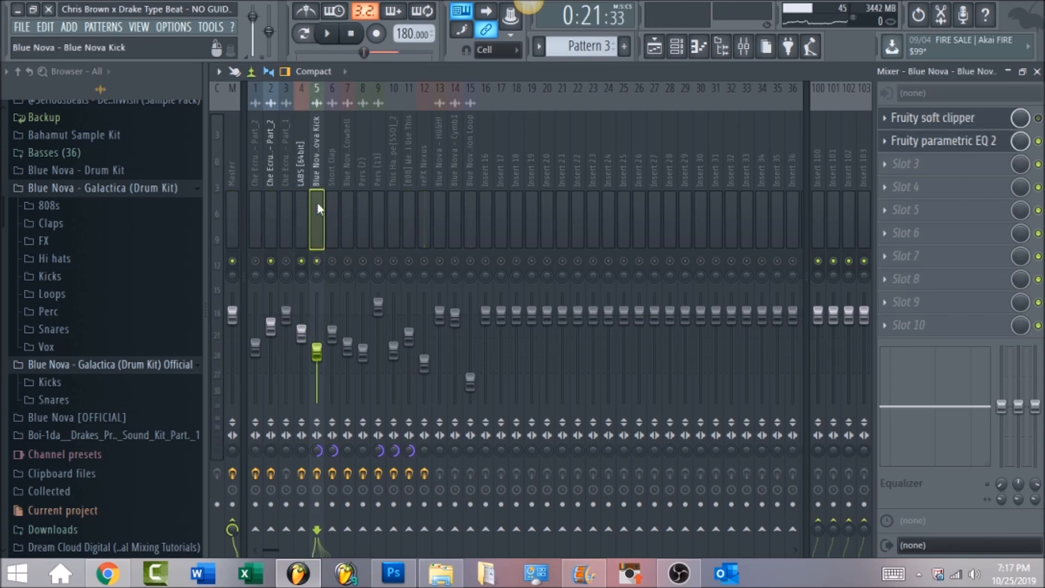
pyautogui.click(974, 142)
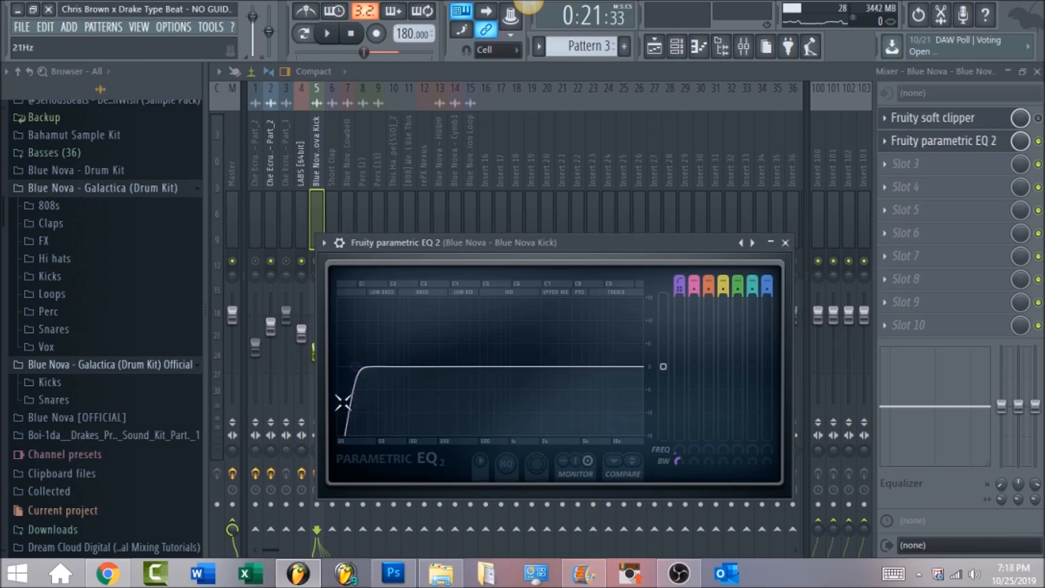
pyautogui.moveTo(358, 361); pyautogui.dragTo(365, 385)
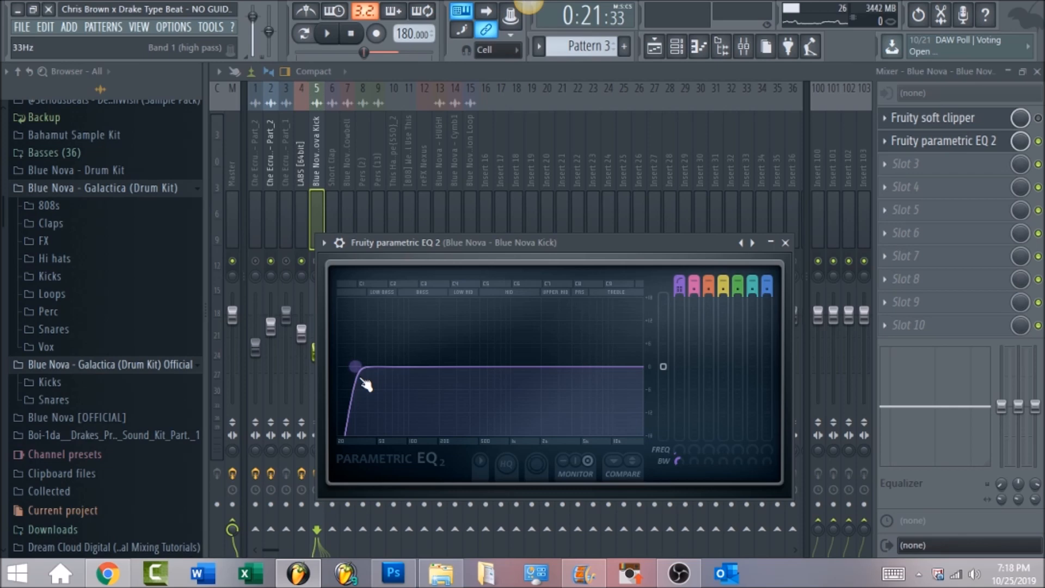
pyautogui.moveTo(366, 384); pyautogui.dragTo(350, 310)
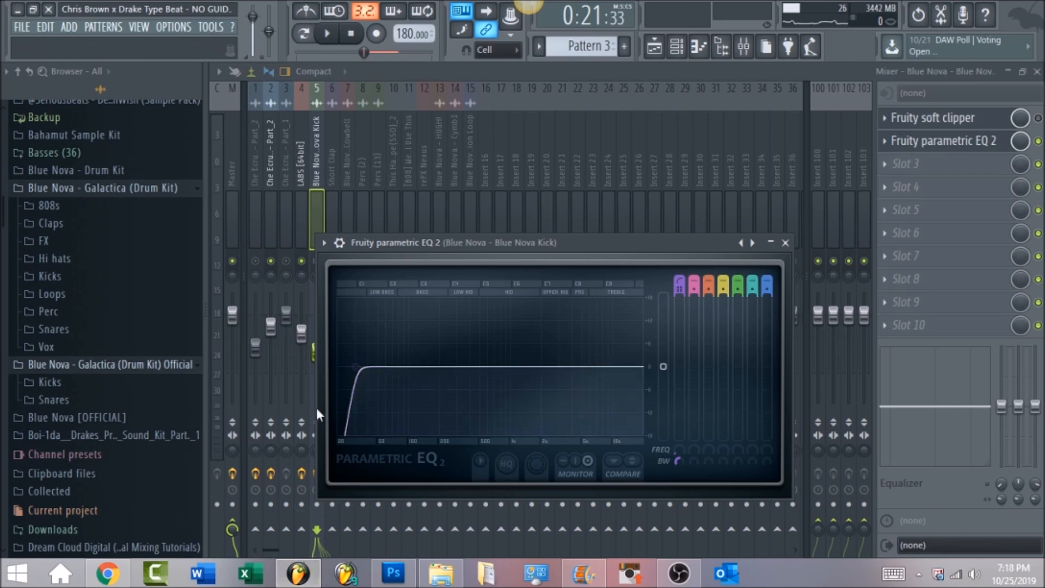
# Play the Che Ecru sample, LABS piano and kick together, and close the kick's equalizer
pyautogui.click(327, 34)
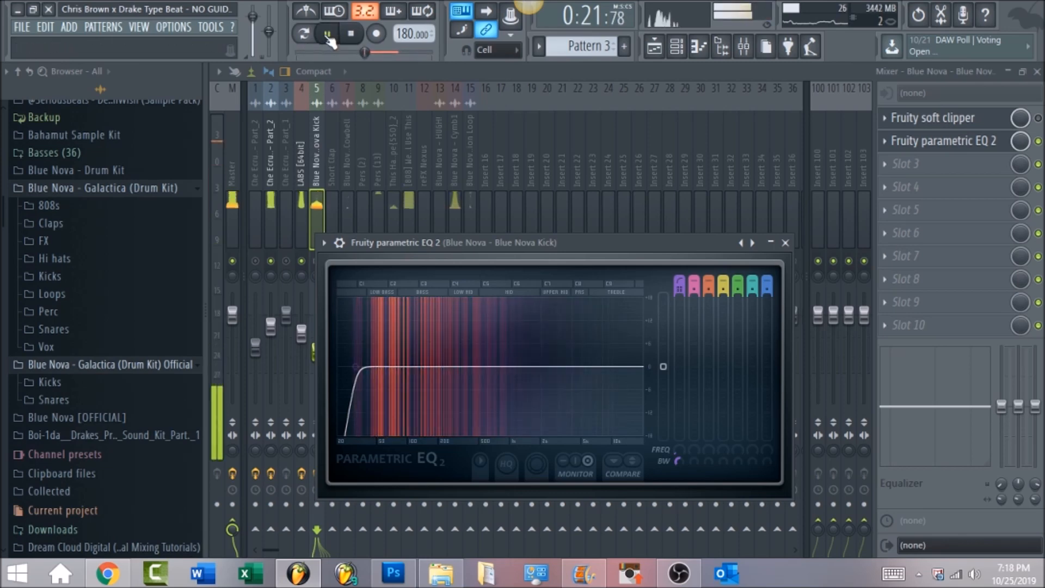
pyautogui.press('Escape')
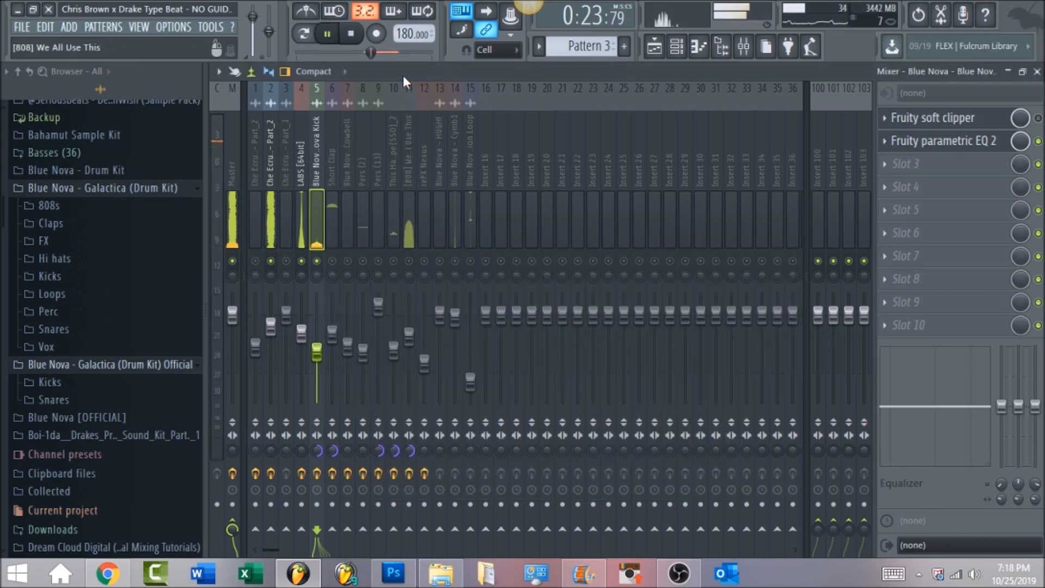
pyautogui.click(352, 34)
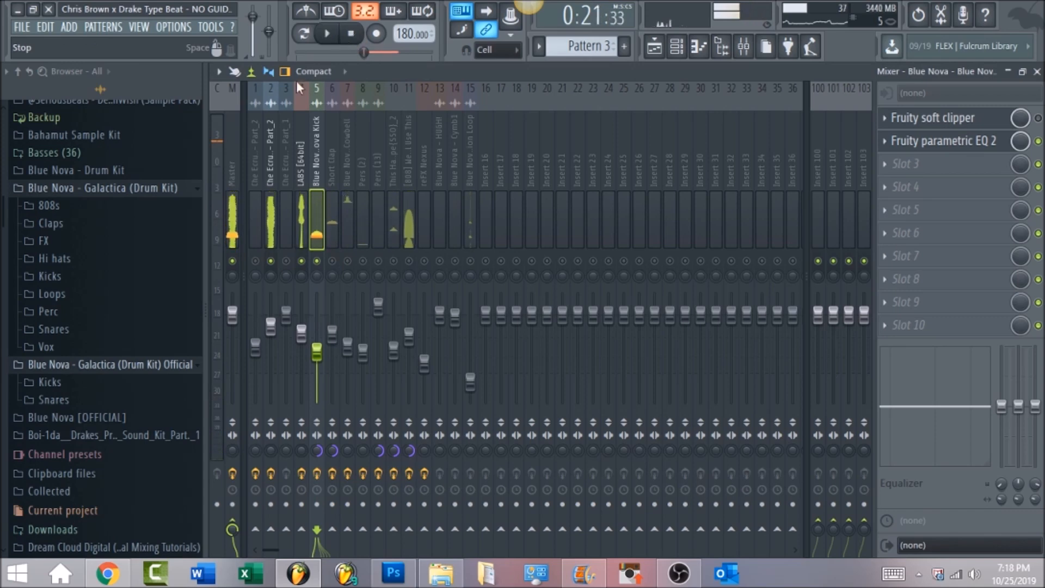
# Examine the four band widths in the iZotope Ozone 5 Imager on the Master track
pyautogui.click(229, 156)
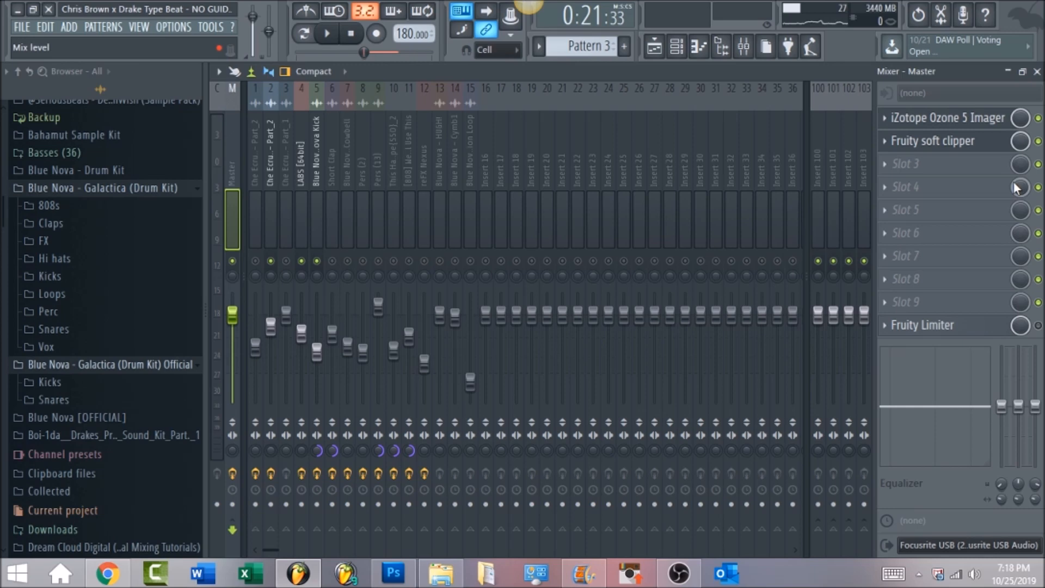
pyautogui.click(993, 125)
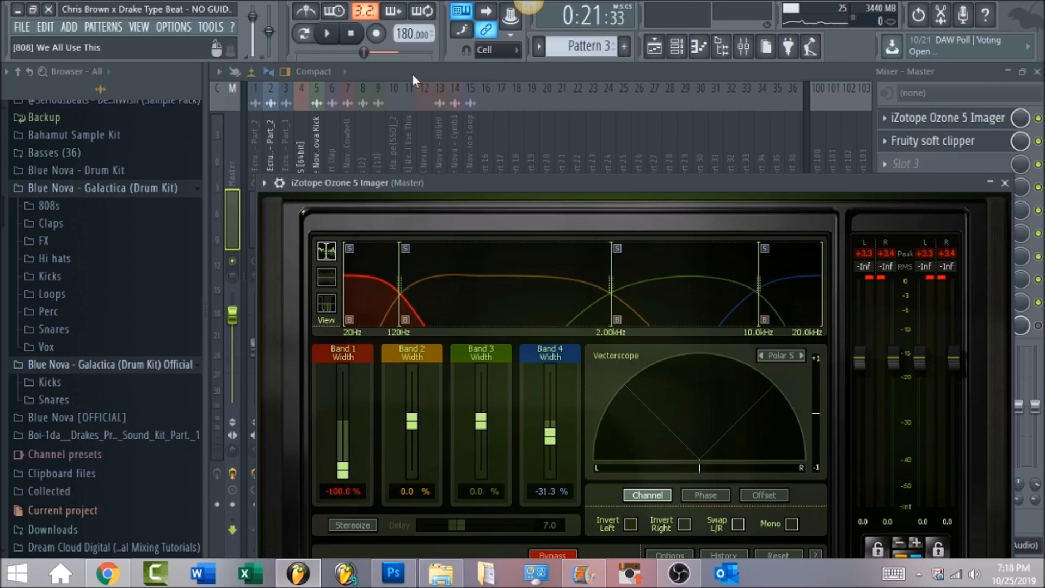
pyautogui.press('Escape')
# Play the active tracks again with the Blue Nova Kick's insert 5 selected
pyautogui.press('space')
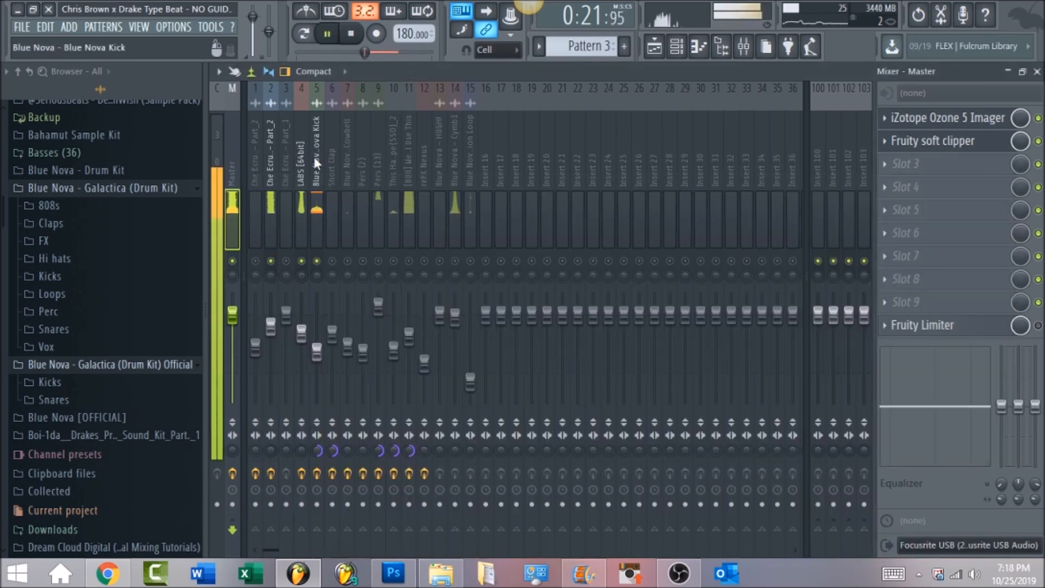
pyautogui.click(314, 159)
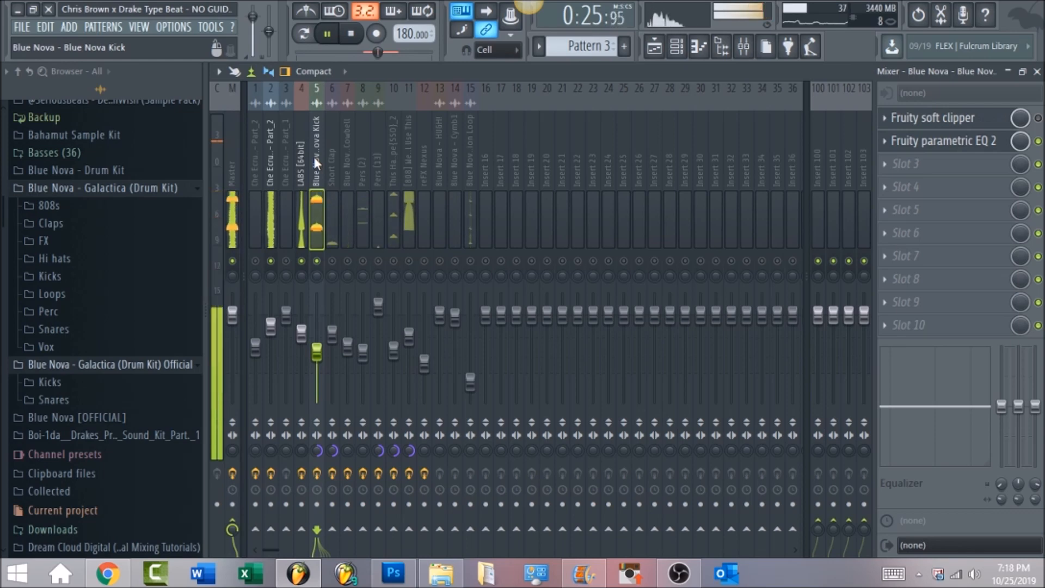
pyautogui.press('space')
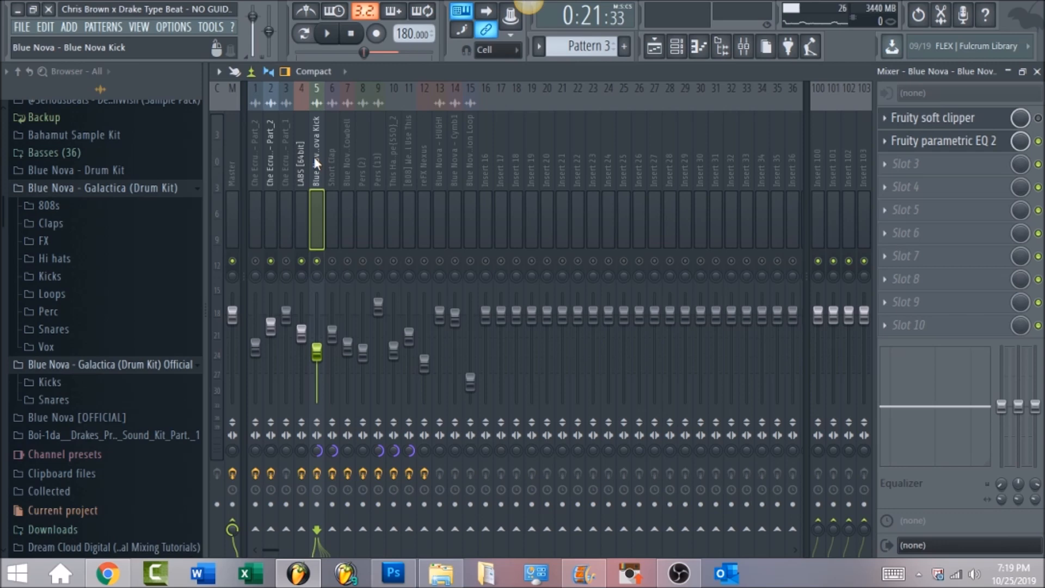
# Unmute the Short Clap on insert 6 during playback and examine the high-pass band of its Fruity parametric EQ 2
pyautogui.click(328, 33)
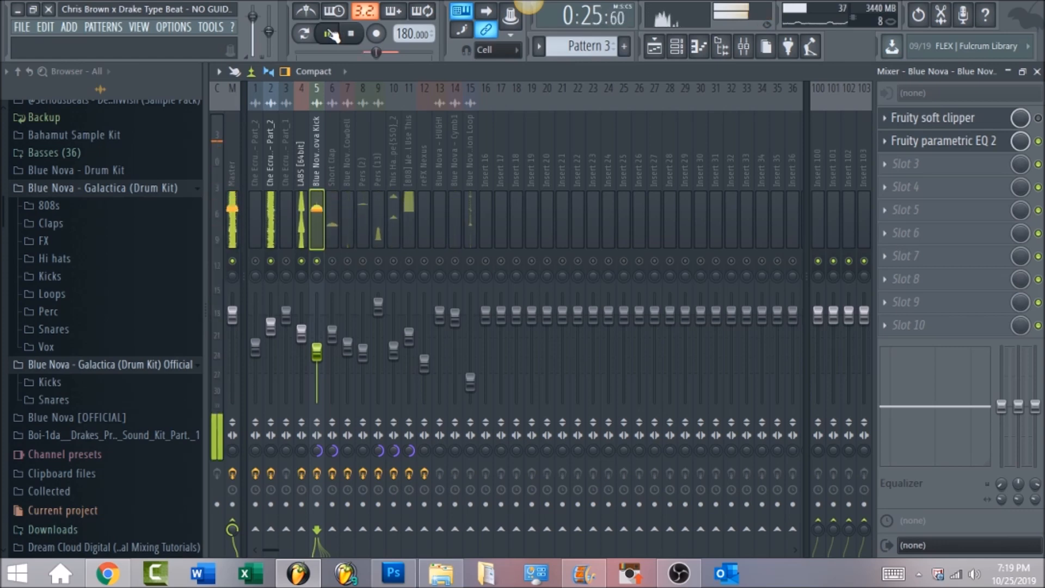
pyautogui.click(328, 170)
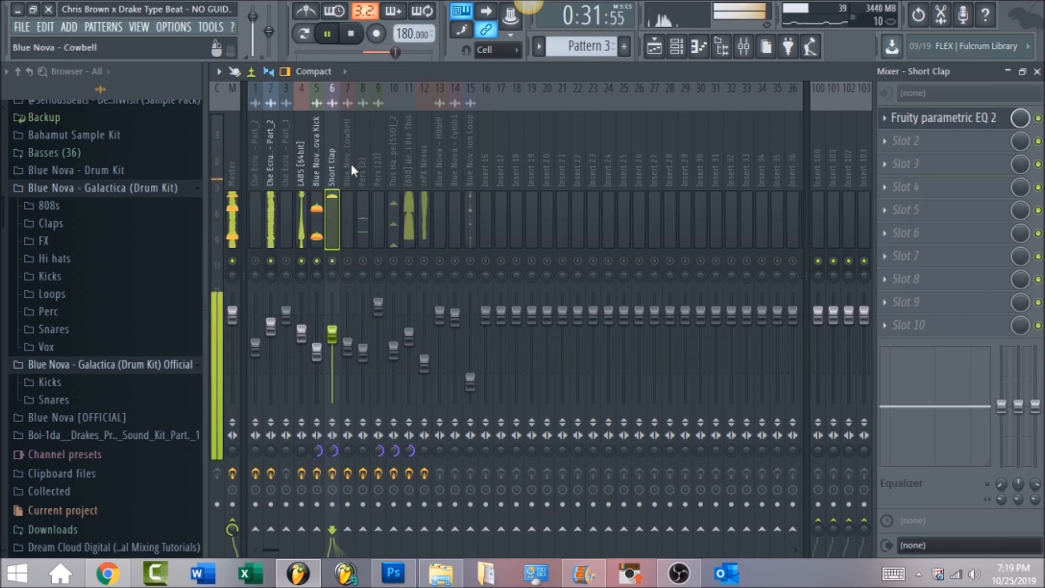
pyautogui.click(946, 119)
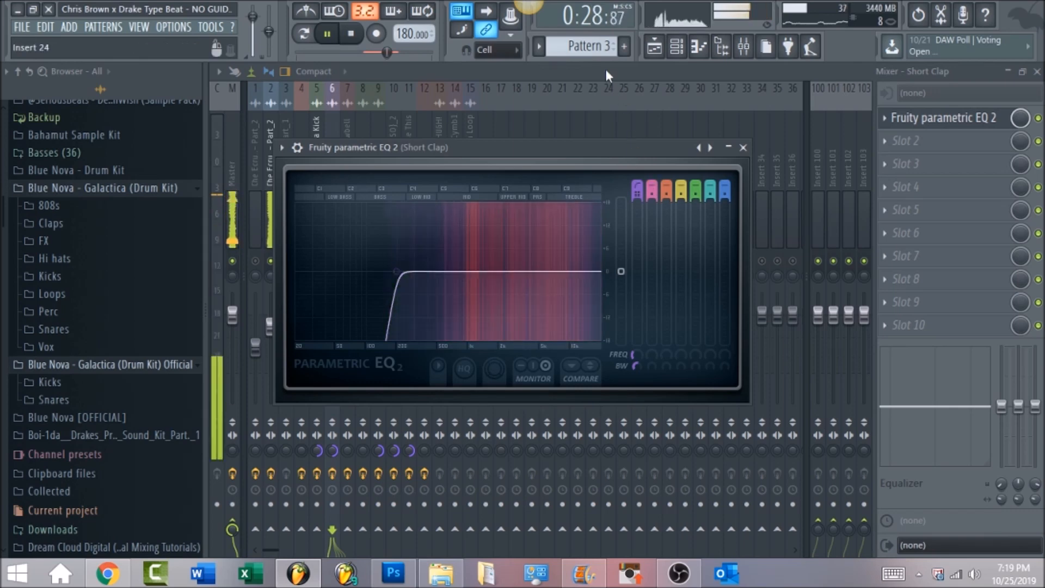
pyautogui.press('Escape')
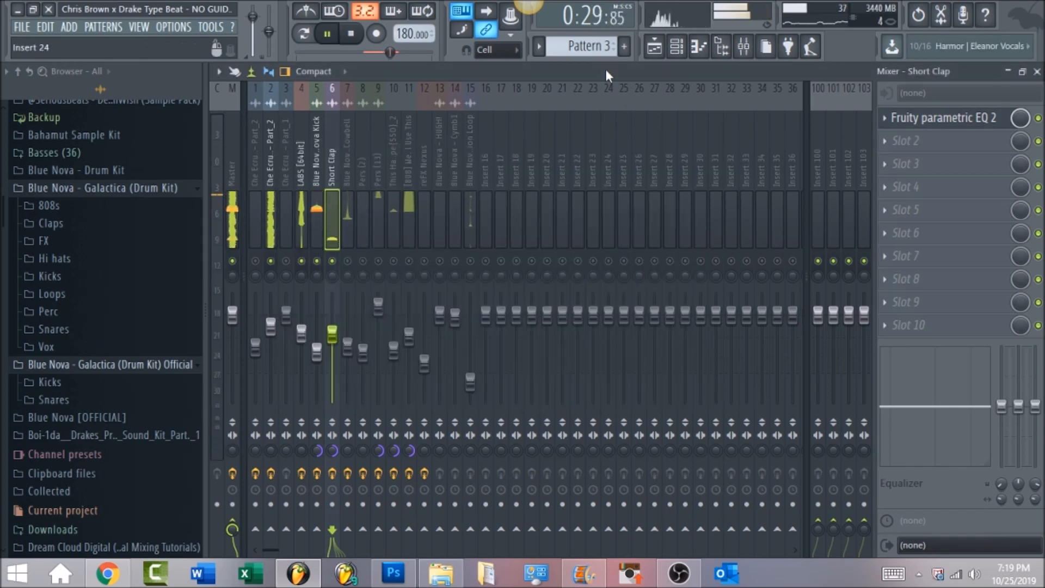
# Unmute the Blue Nova Cowbell on insert 7 and examine the high-pass band of its Fruity parametric EQ 2
pyautogui.click(349, 169)
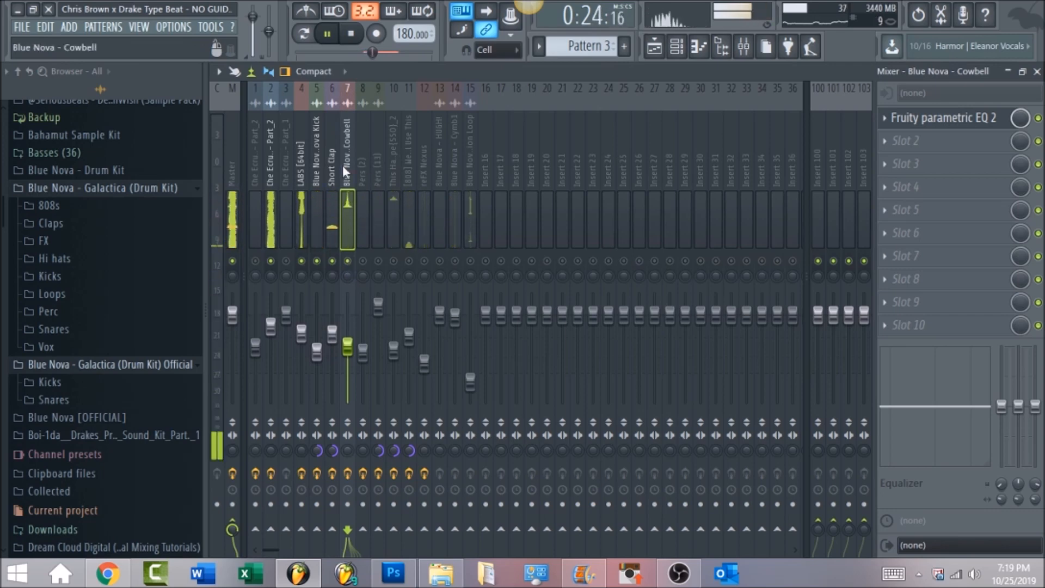
pyautogui.click(956, 125)
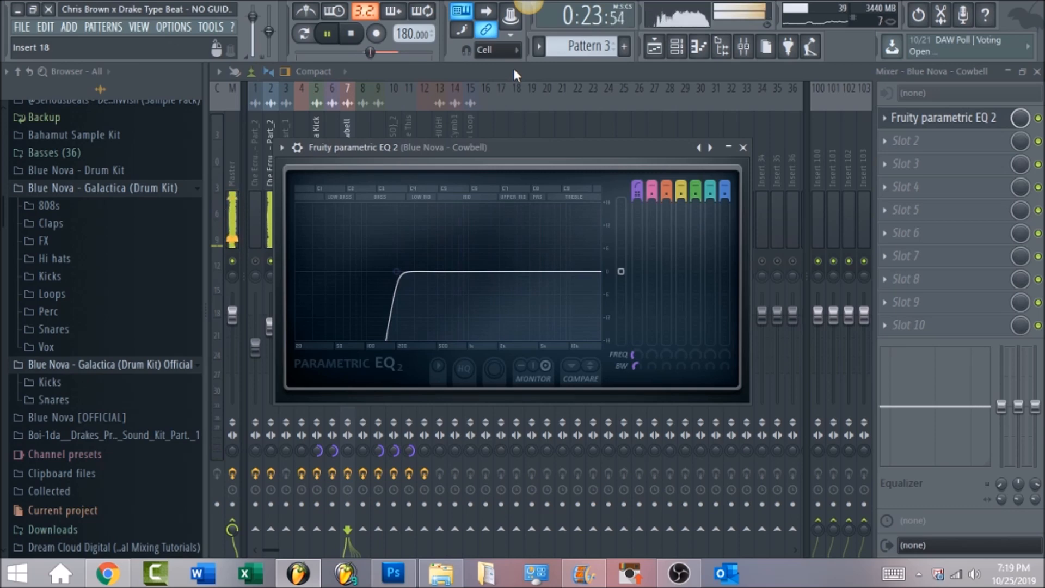
pyautogui.press('Escape')
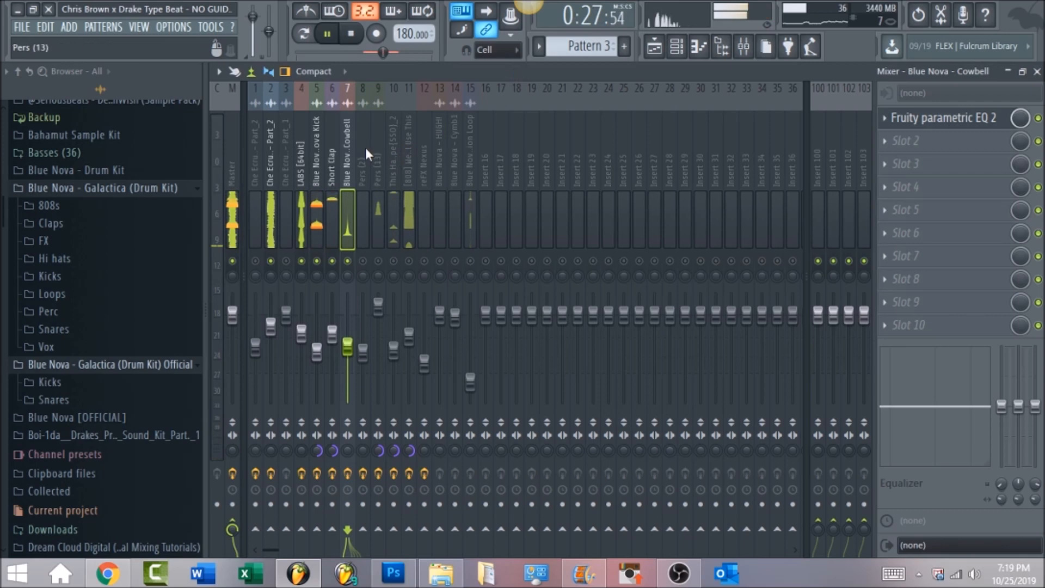
# Unmute Pers (2) and Pers (13) on inserts 8 and 9, examining the high-pass band of Pers (2)'s Fruity parametric EQ 2
pyautogui.click(367, 224)
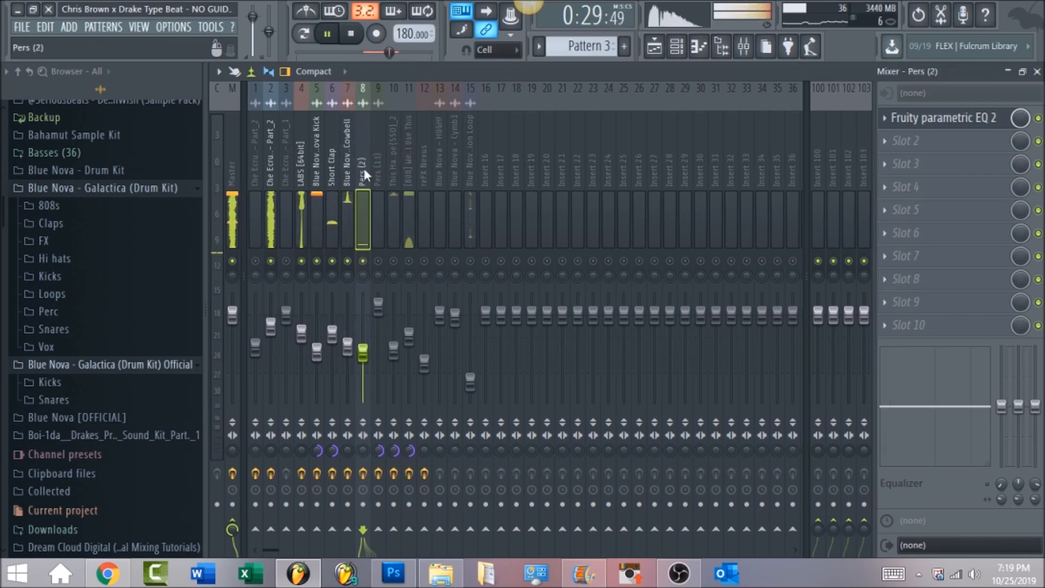
pyautogui.click(950, 130)
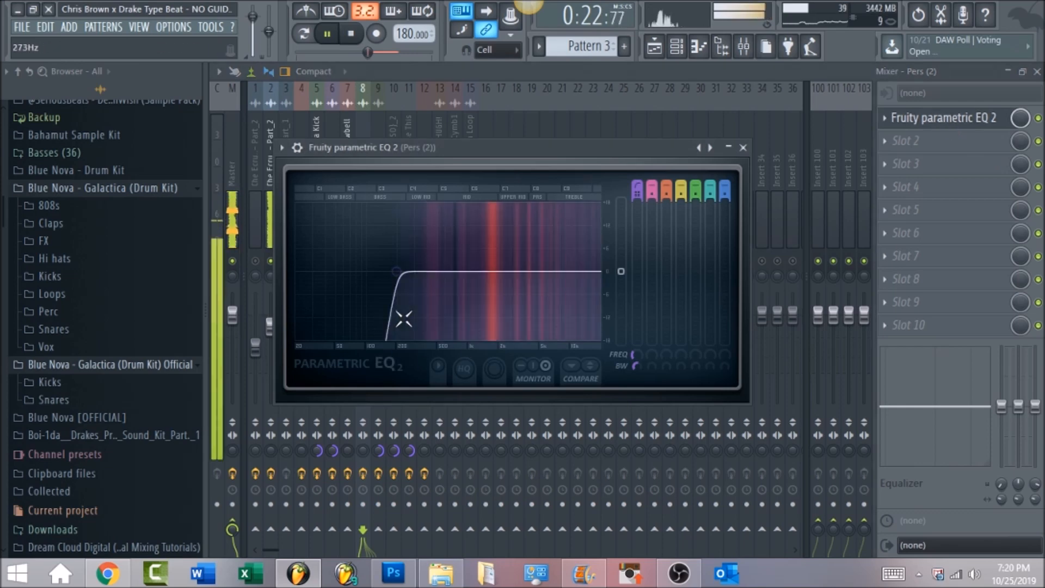
pyautogui.click(587, 70)
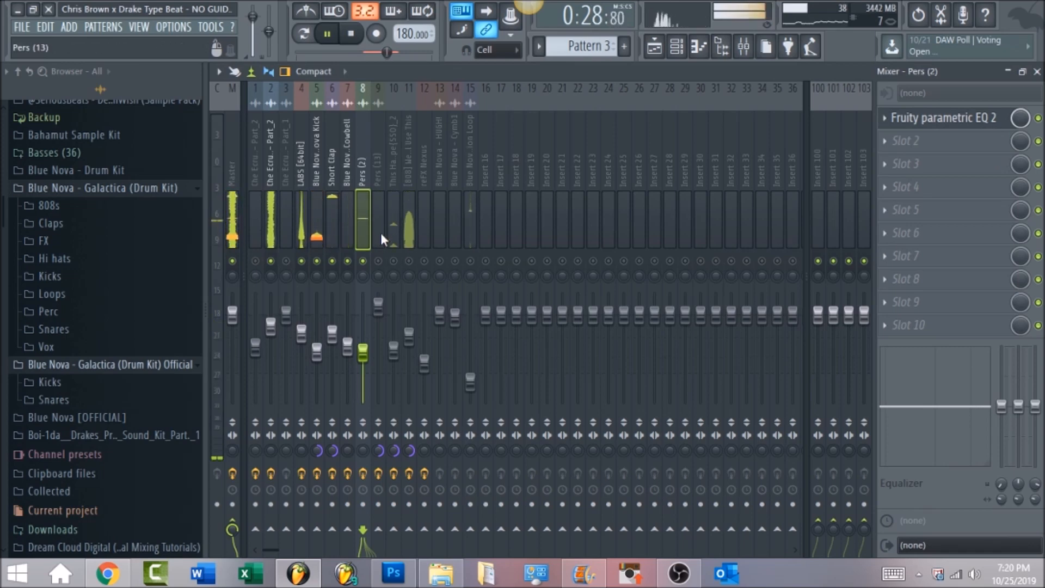
pyautogui.click(378, 169)
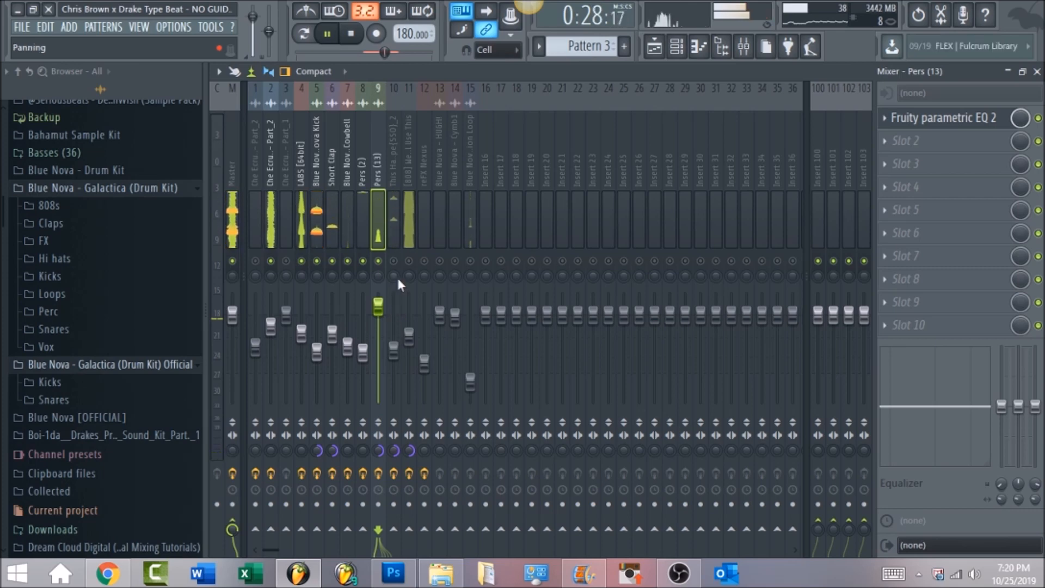
# Unmute the This Hat Is Dope hi-hat on insert 10 and examine the high-pass band of its Fruity parametric EQ 2
pyautogui.click(393, 261)
pyautogui.click(396, 215)
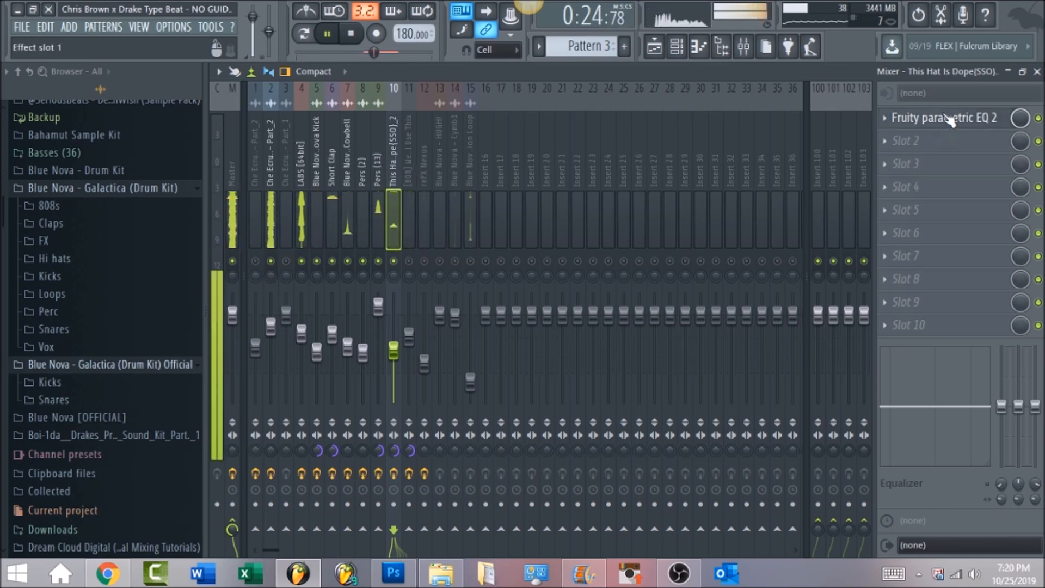
pyautogui.click(889, 117)
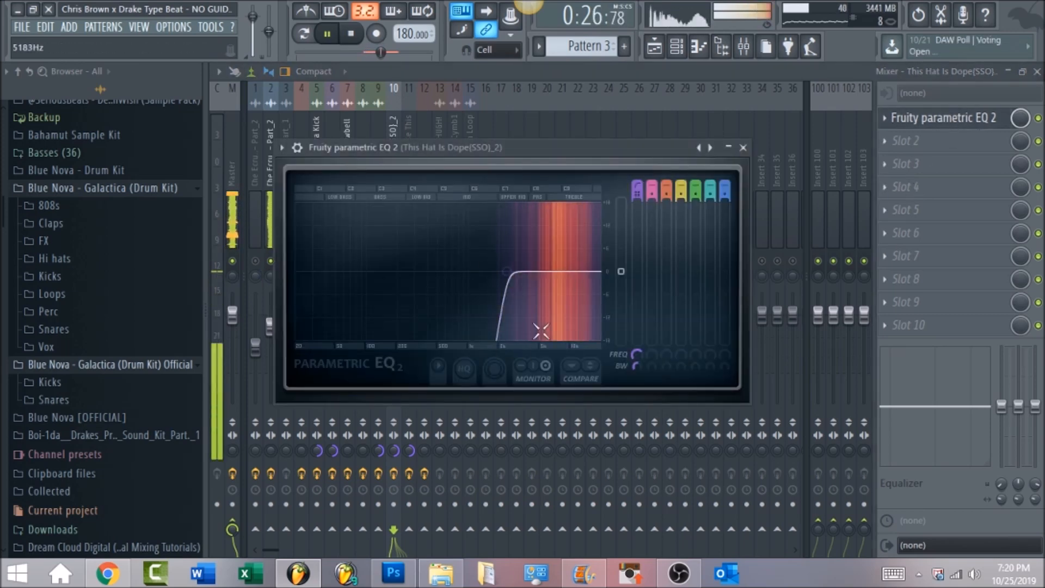
pyautogui.press('Escape')
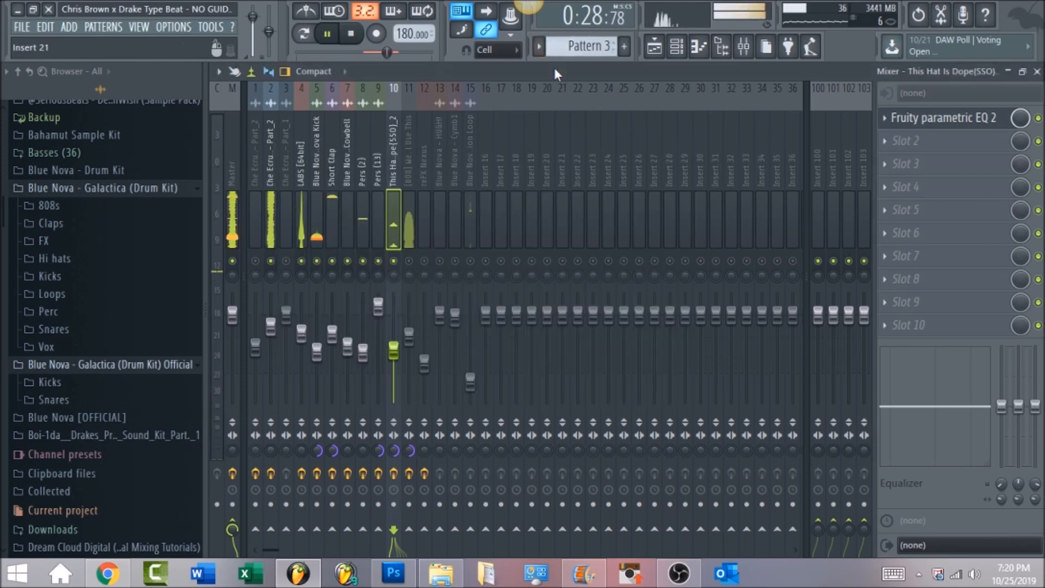
# Bring in the 808 on insert 11 and examine its Fruity parametric EQ 2 low-pass band and Fruity Limiter
pyautogui.click(406, 161)
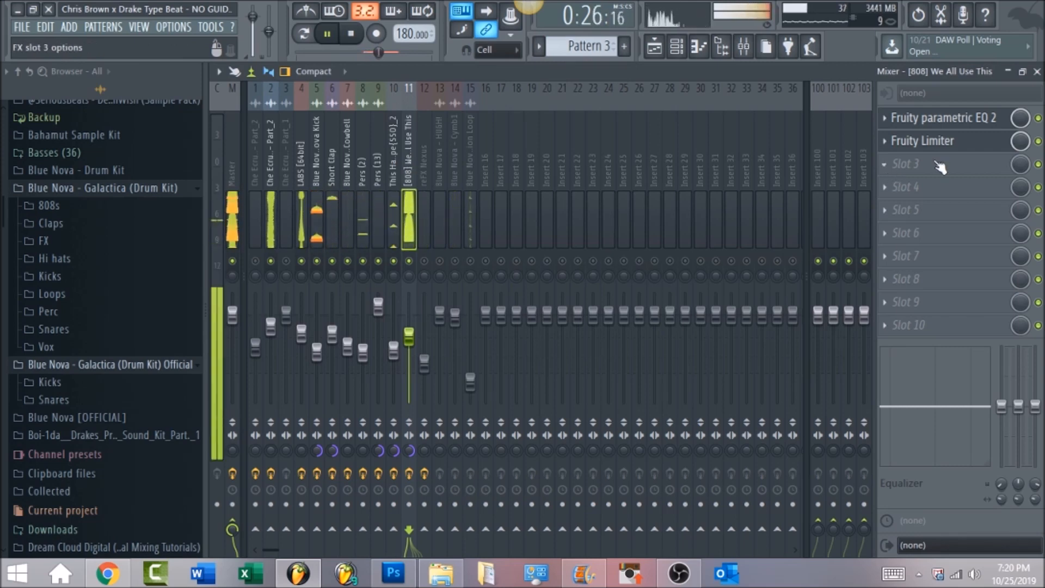
pyautogui.click(946, 125)
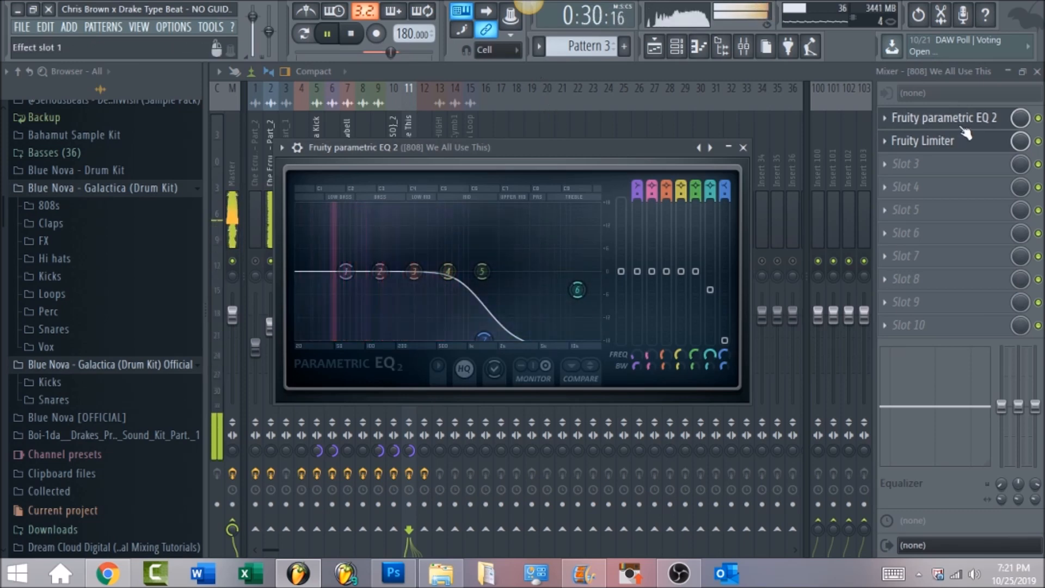
pyautogui.click(959, 148)
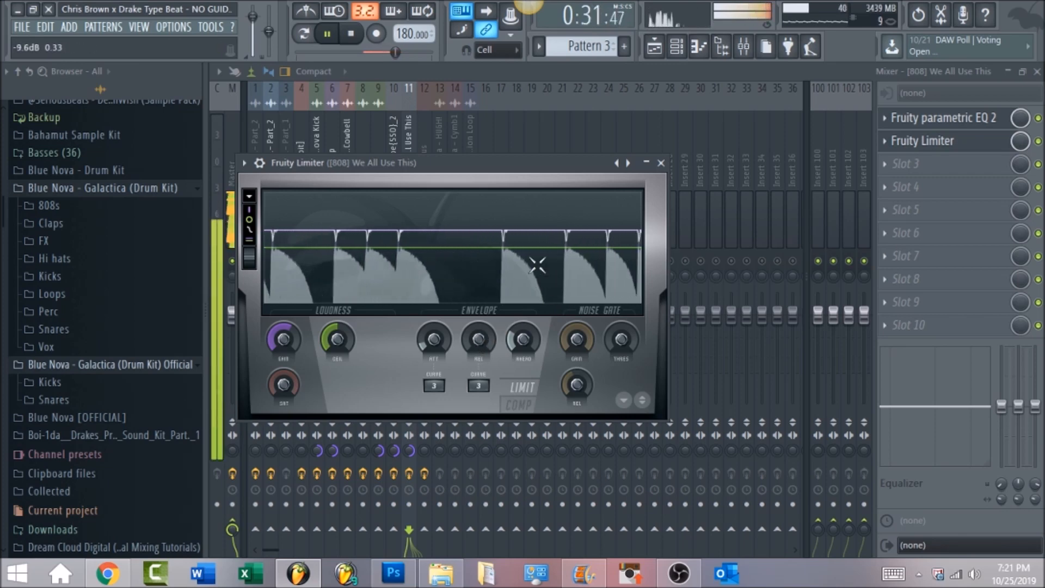
pyautogui.click(532, 69)
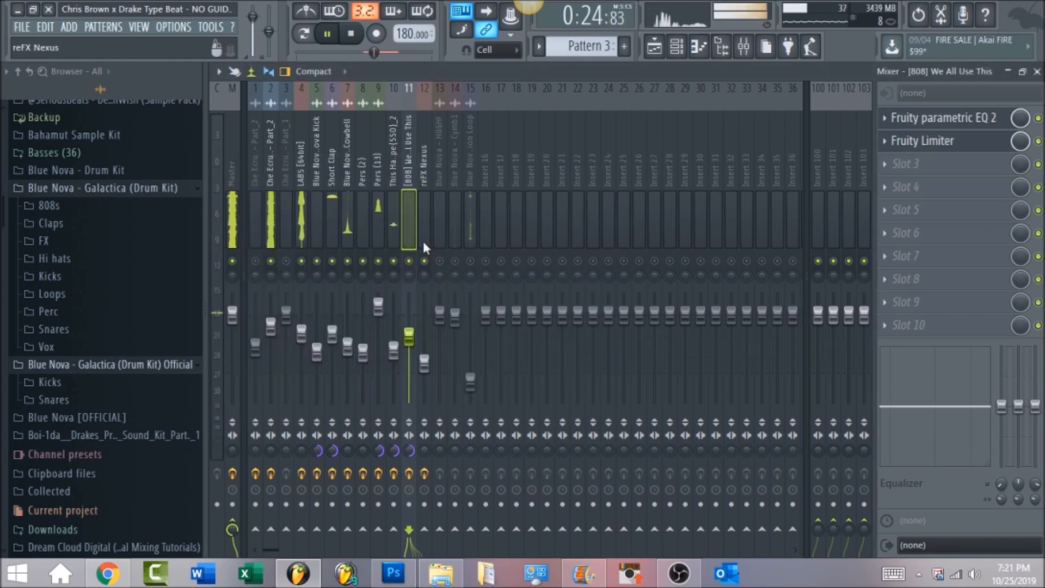
# Select reFX Nexus on insert 12, move the playlist playhead to just before its Pattern 4 clip in bar 23, and play from there
pyautogui.click(424, 168)
pyautogui.press('space')
pyautogui.click(655, 46)
pyautogui.scroll(-5, 328, 235)
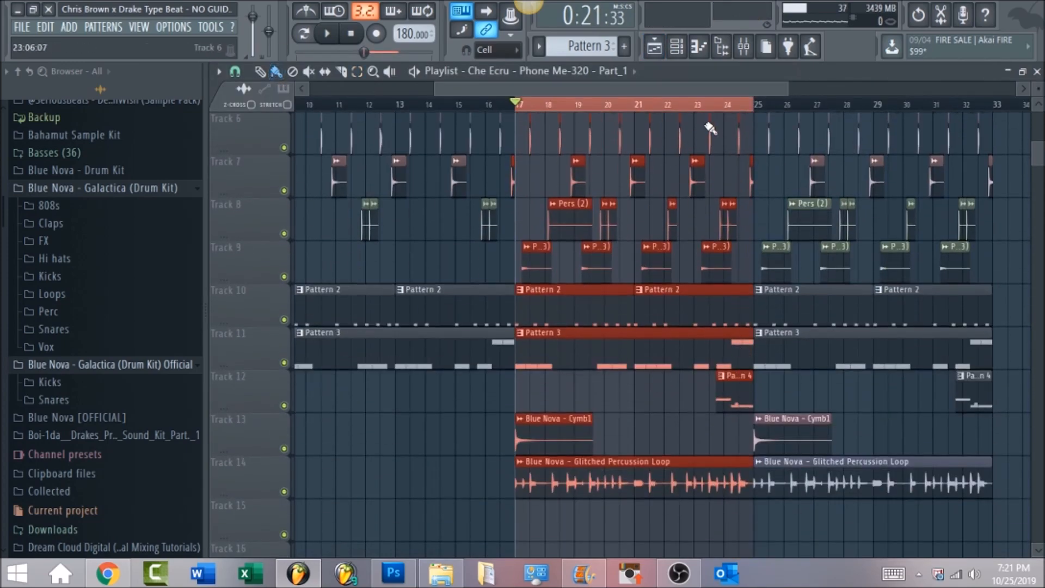
pyautogui.click(716, 109)
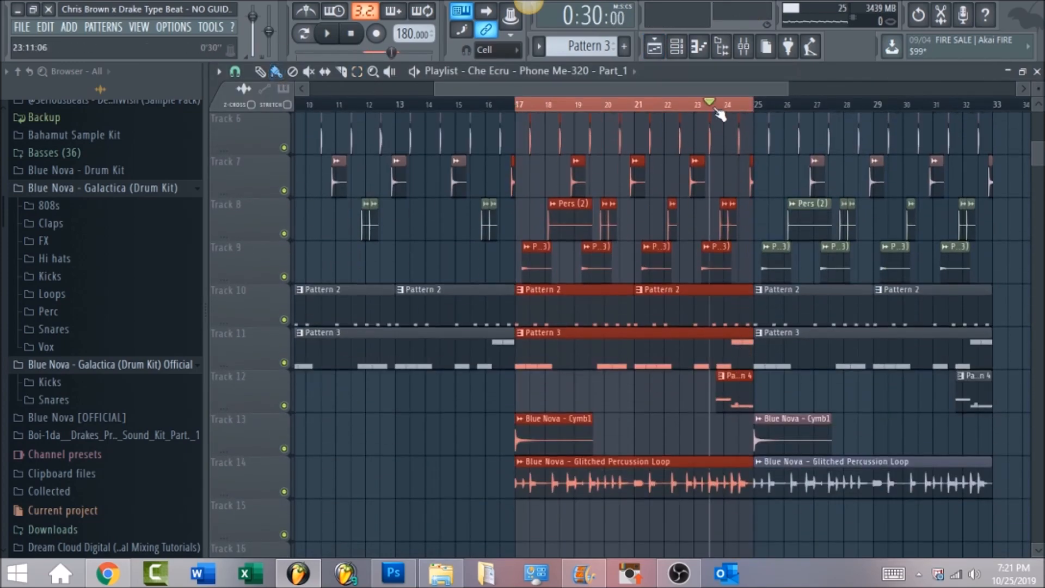
pyautogui.click(759, 46)
pyautogui.press('space')
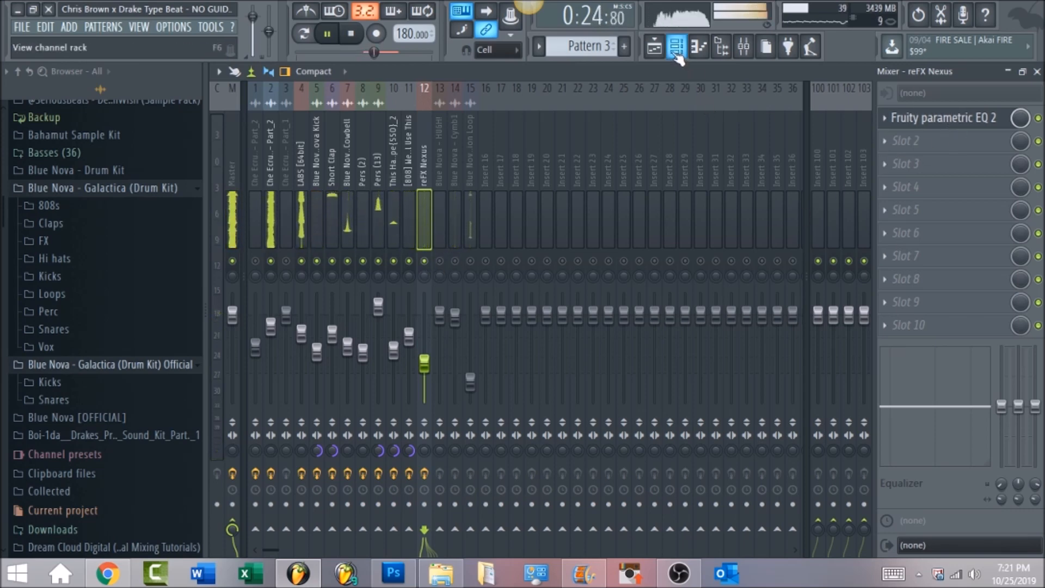
# Bring in the Glitched Percussion Loop on insert 15 and audition it in the mix and soloed, ending with all tracks unmuted
pyautogui.press('space')
pyautogui.click(474, 159)
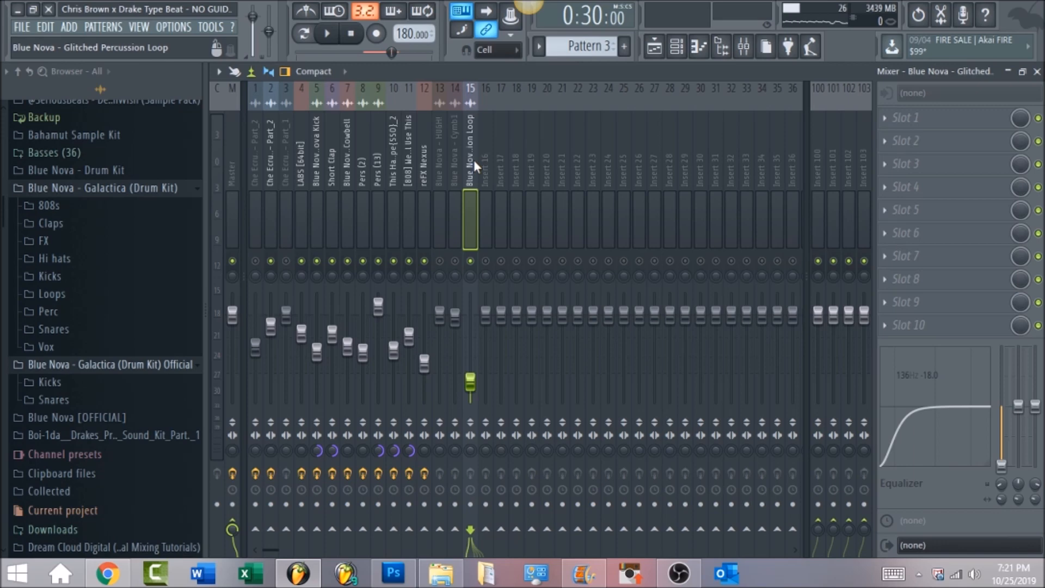
pyautogui.press('space')
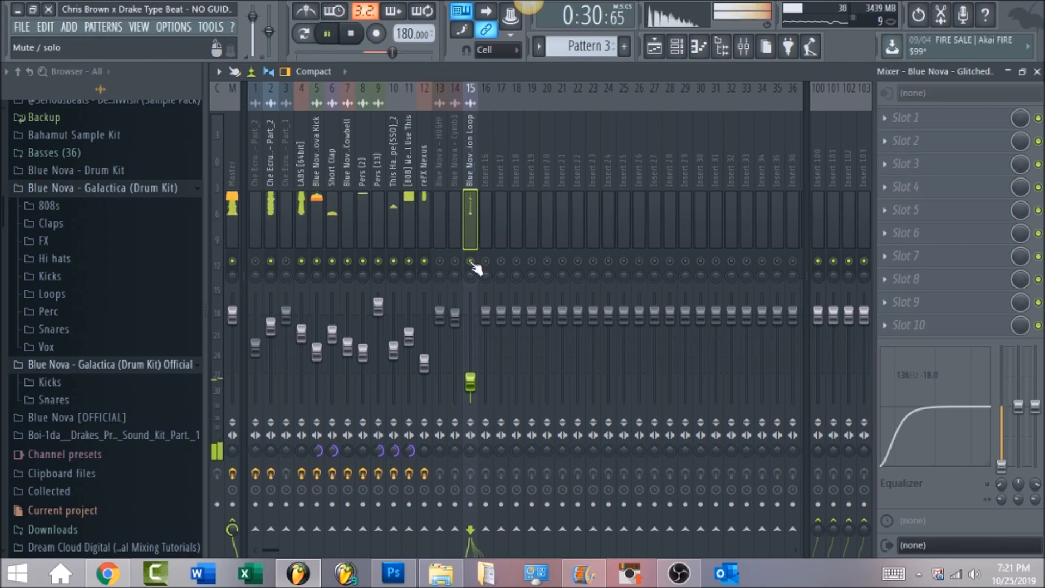
pyautogui.rightClick(471, 262)
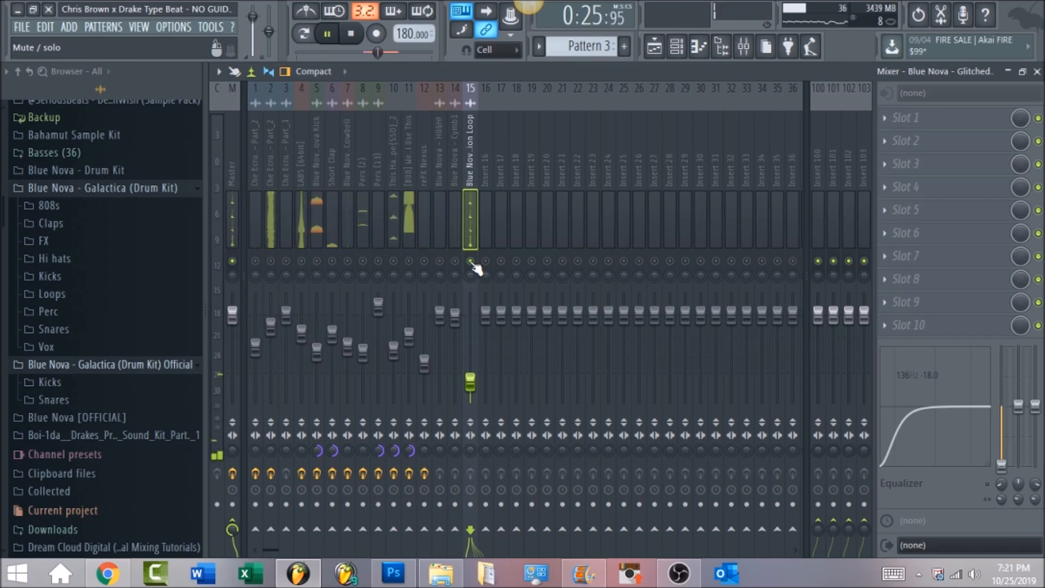
pyautogui.rightClick(471, 262)
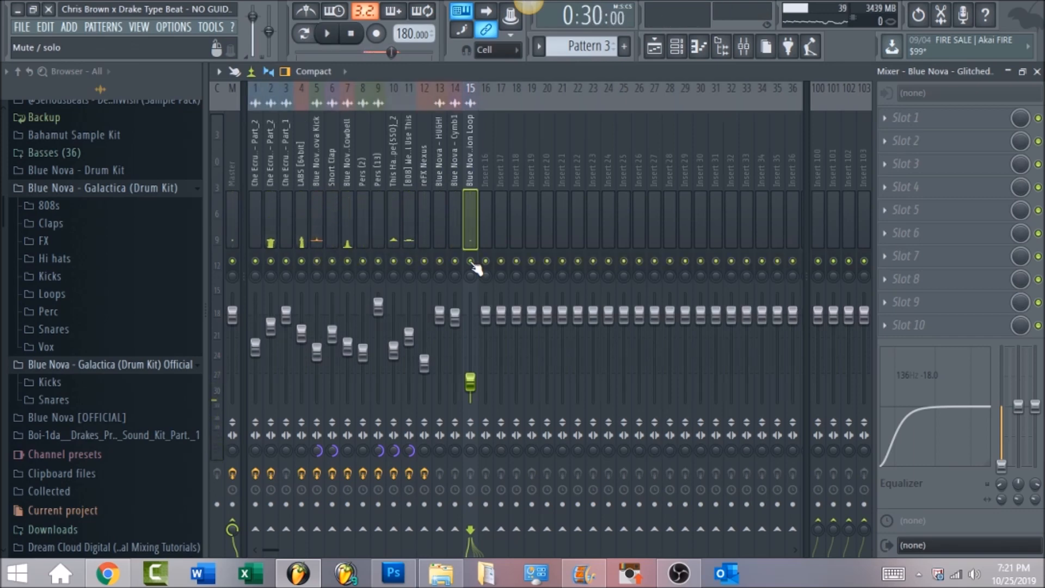
# Play the full mix with every track active, select the Master track, and stop playback
pyautogui.press('space')
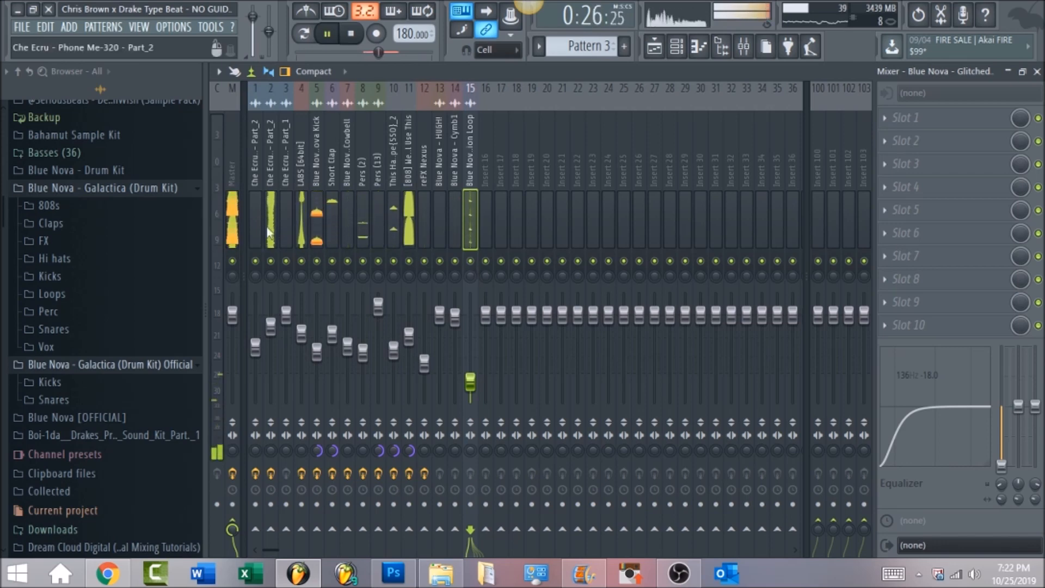
pyautogui.click(228, 153)
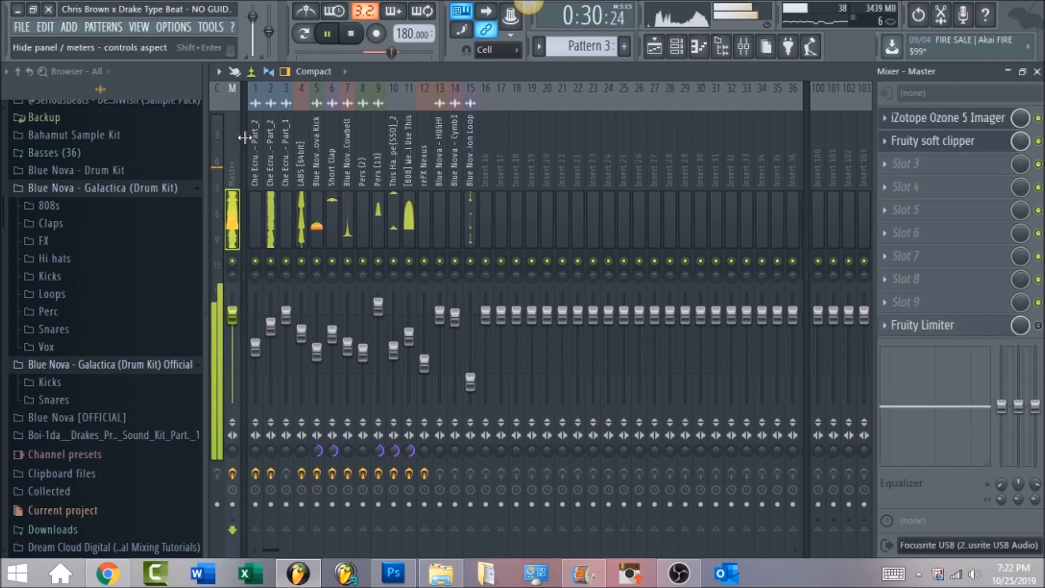
pyautogui.click(355, 38)
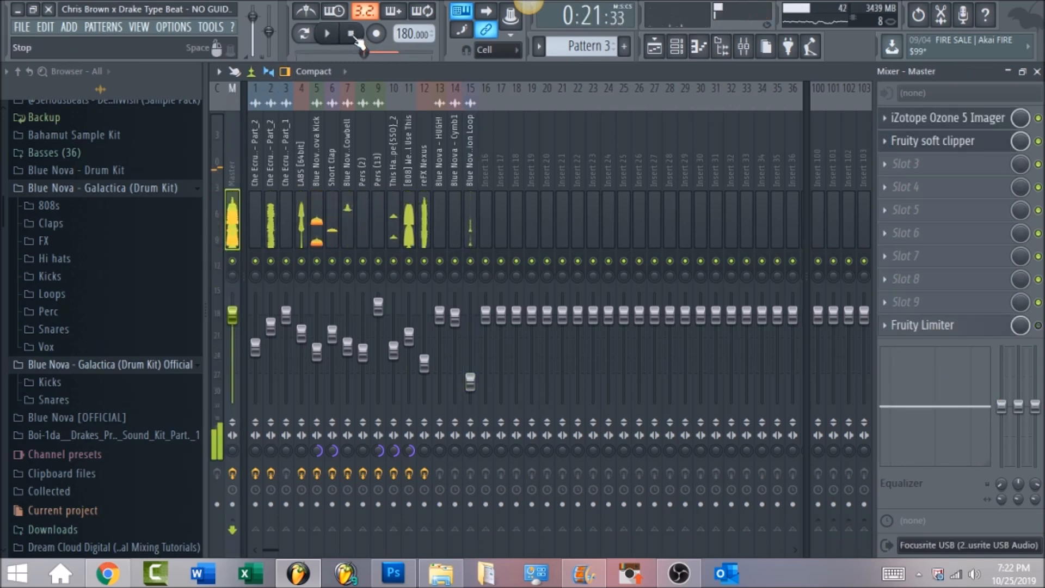